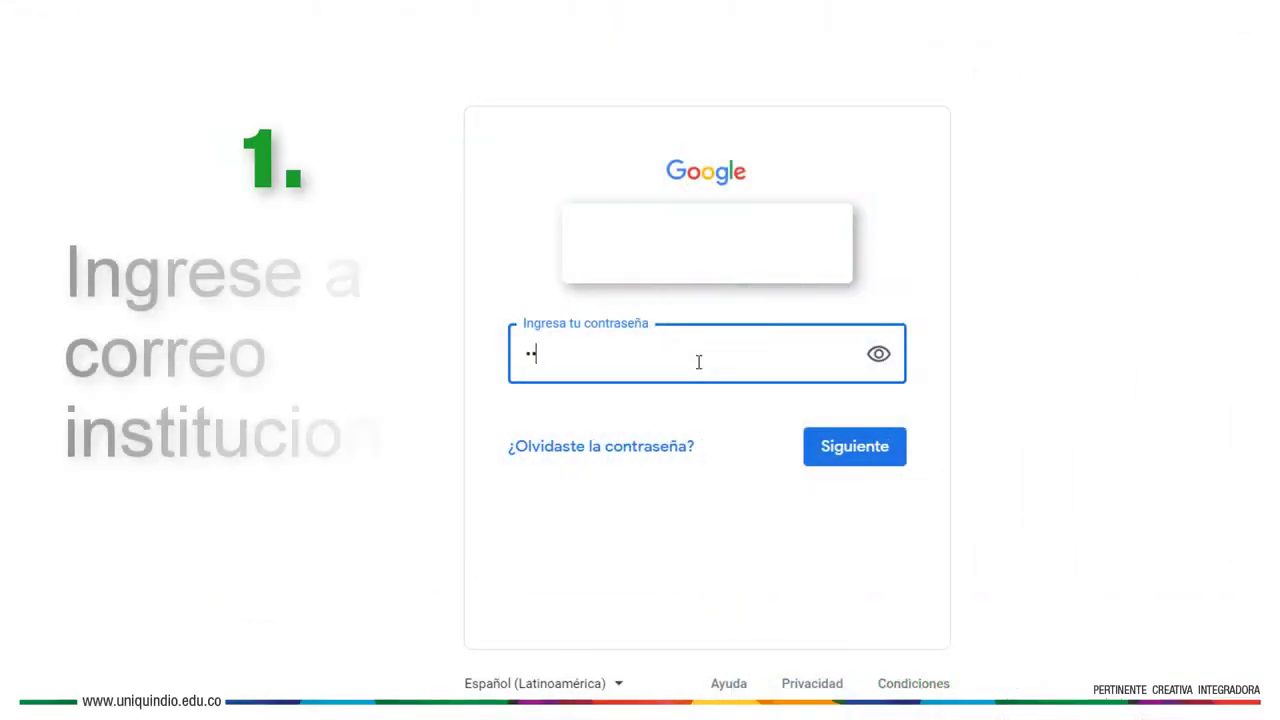
Sign in to Gmail with the account password and open the Cisco Webex invitation email
{"action": "type", "text": "********"}
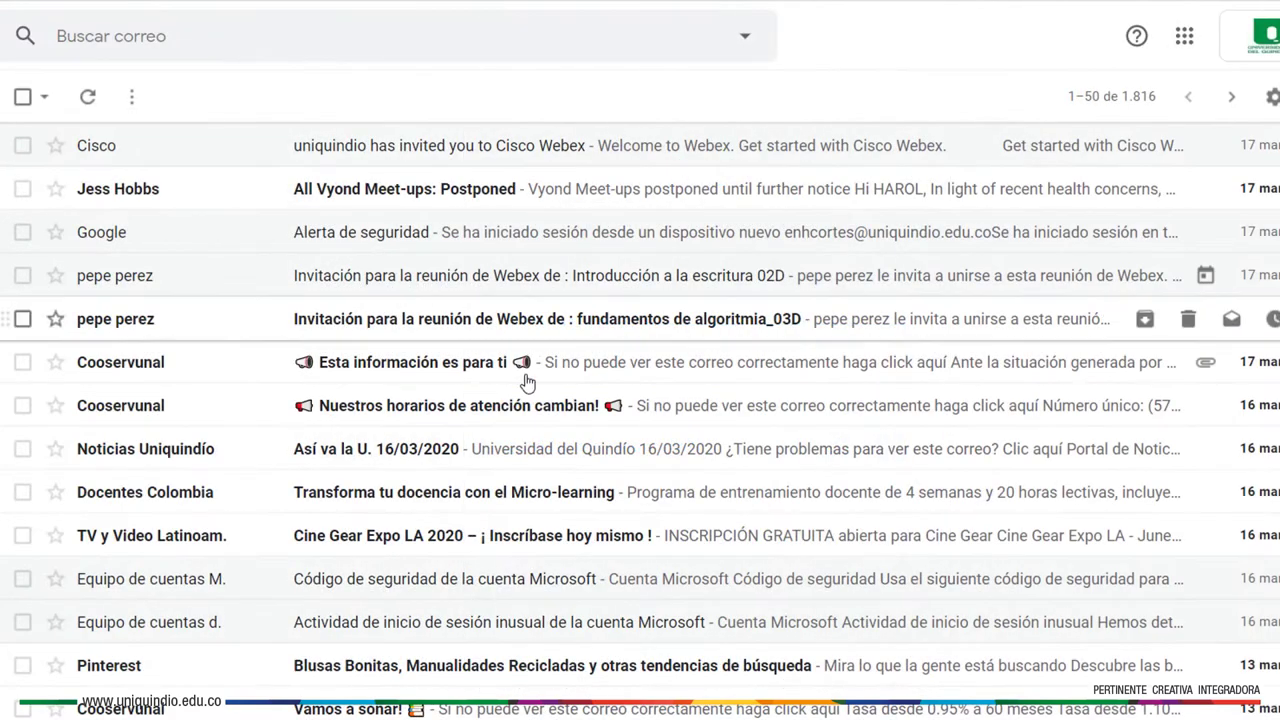
{"action": "left_click", "coordinate": [700, 155]}
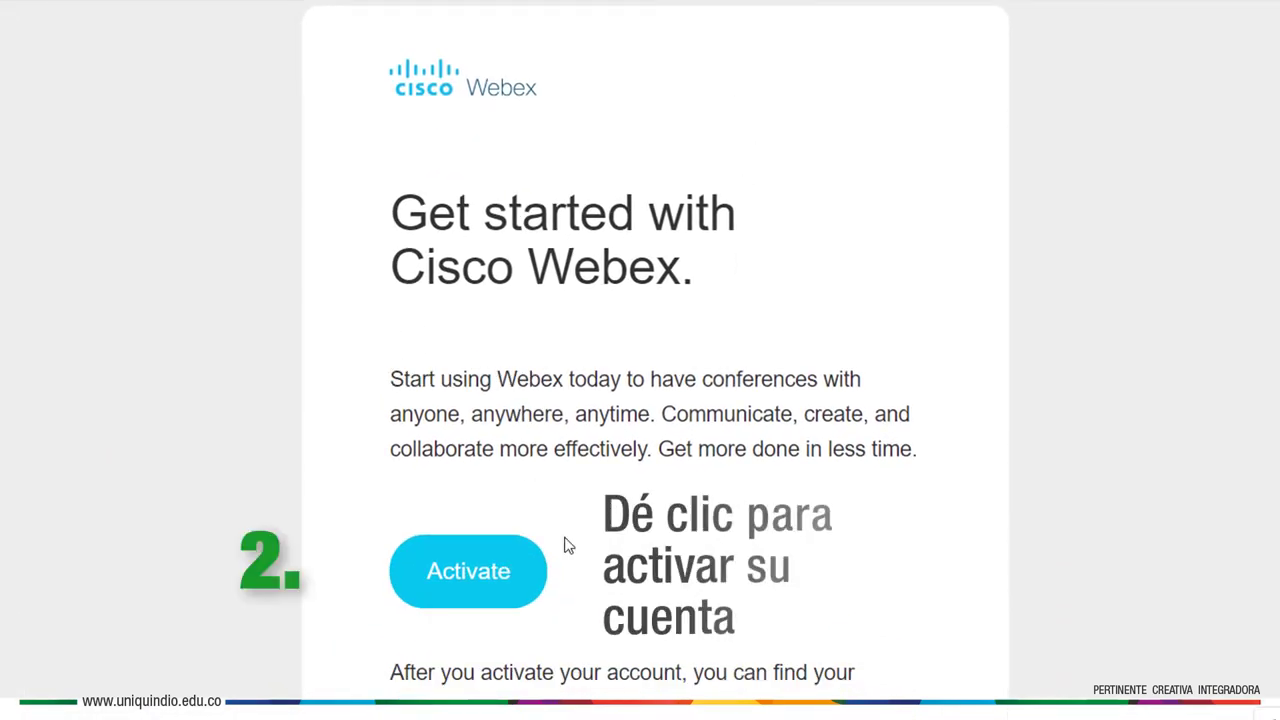
Activate the Webex account from the welcome email to reach password setup
{"action": "left_click", "coordinate": [533, 603]}
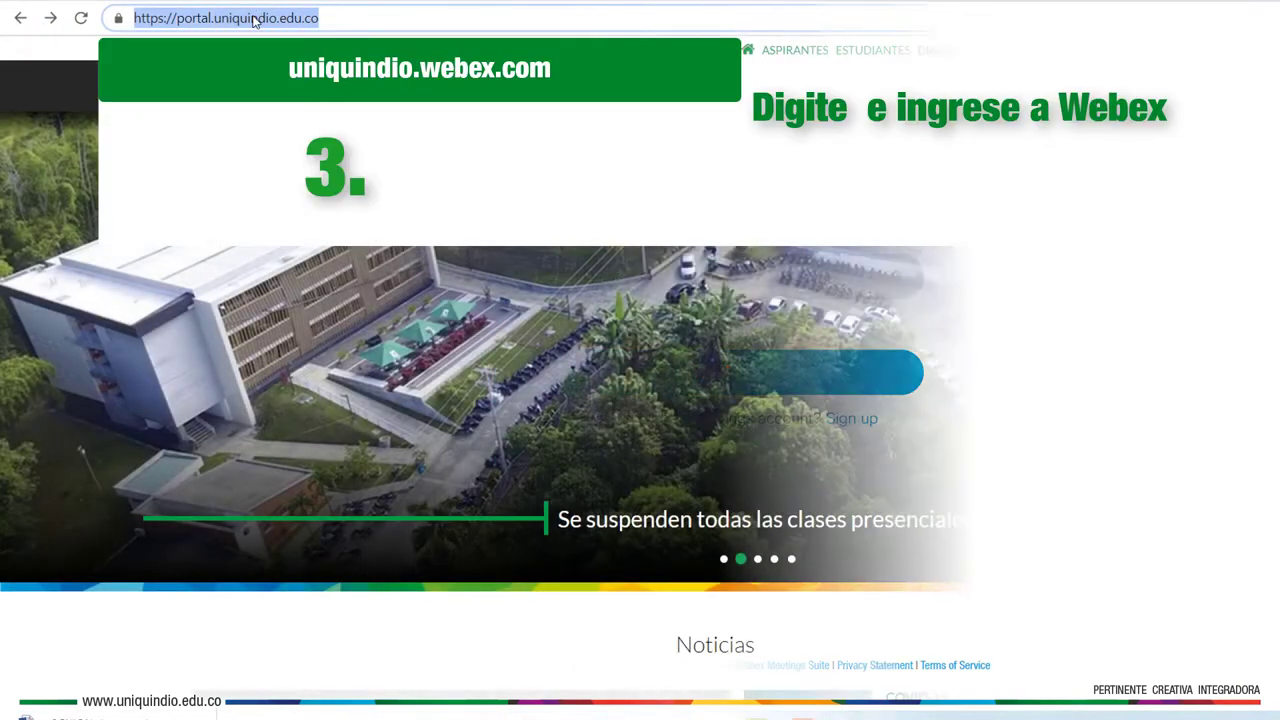
Load the uniquindio.webex.com site in the browser
{"action": "type", "text": "uniquindio.w"}
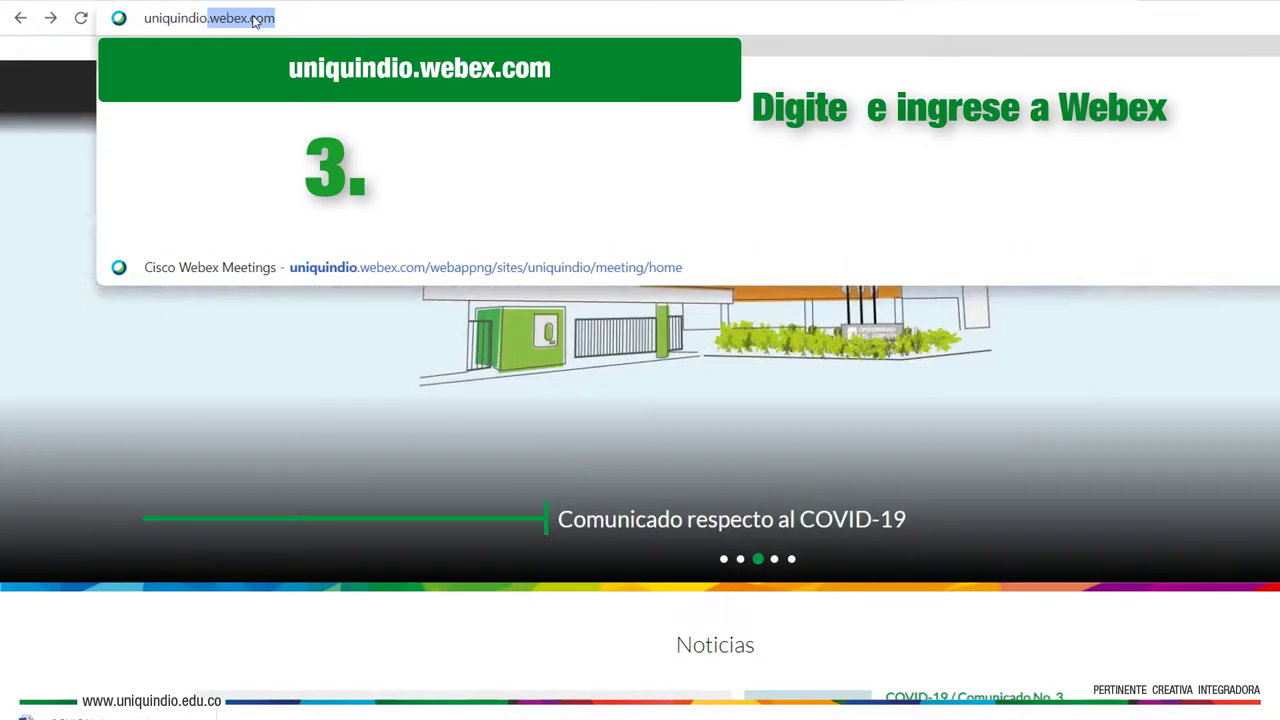
{"action": "type", "text": "e"}
{"action": "key", "text": "BackSpace"}
{"action": "type", "text": "webex.com"}
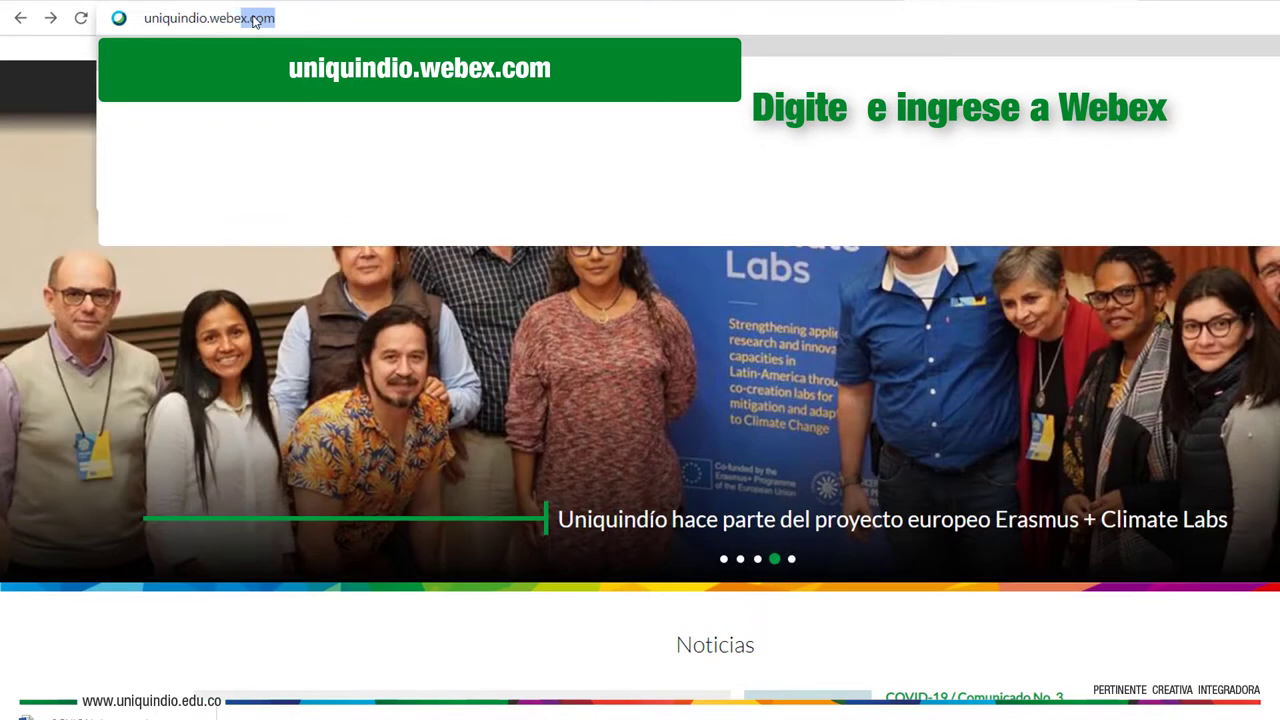
{"action": "key", "text": "Return"}
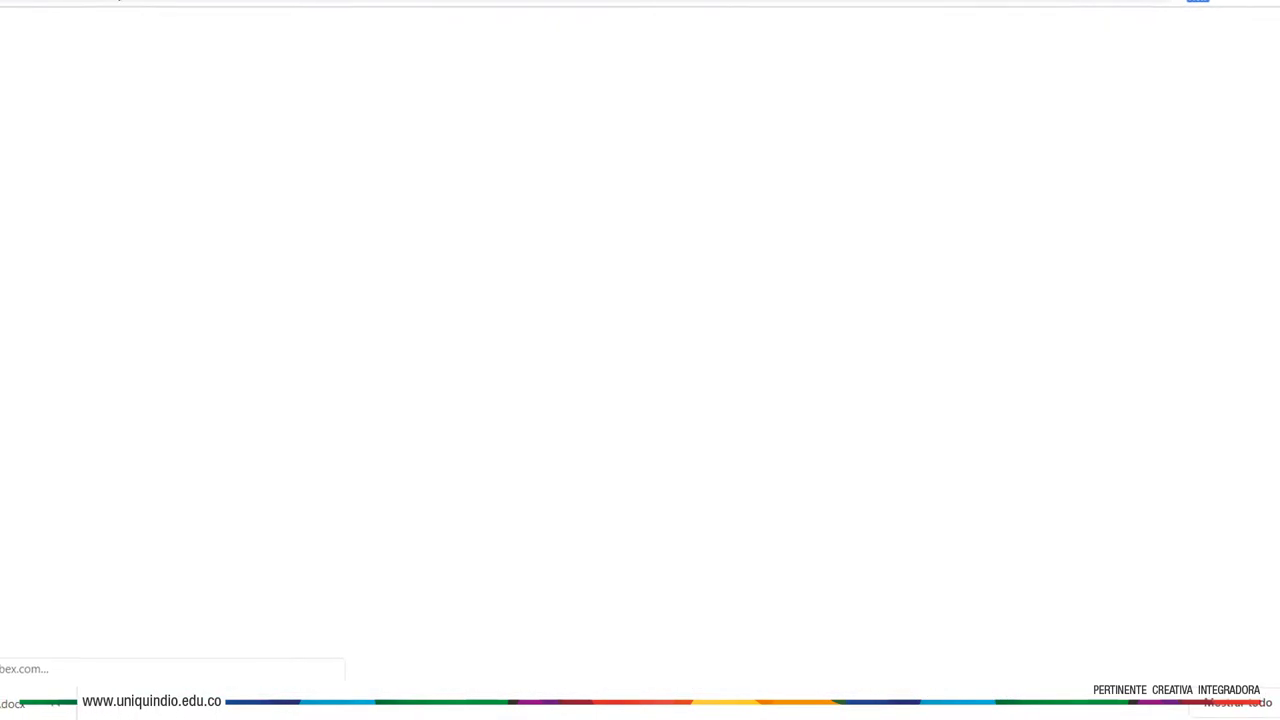
Sign in to Webex with the institutional e-mail address and account password
{"action": "left_click", "coordinate": [1195, 125]}
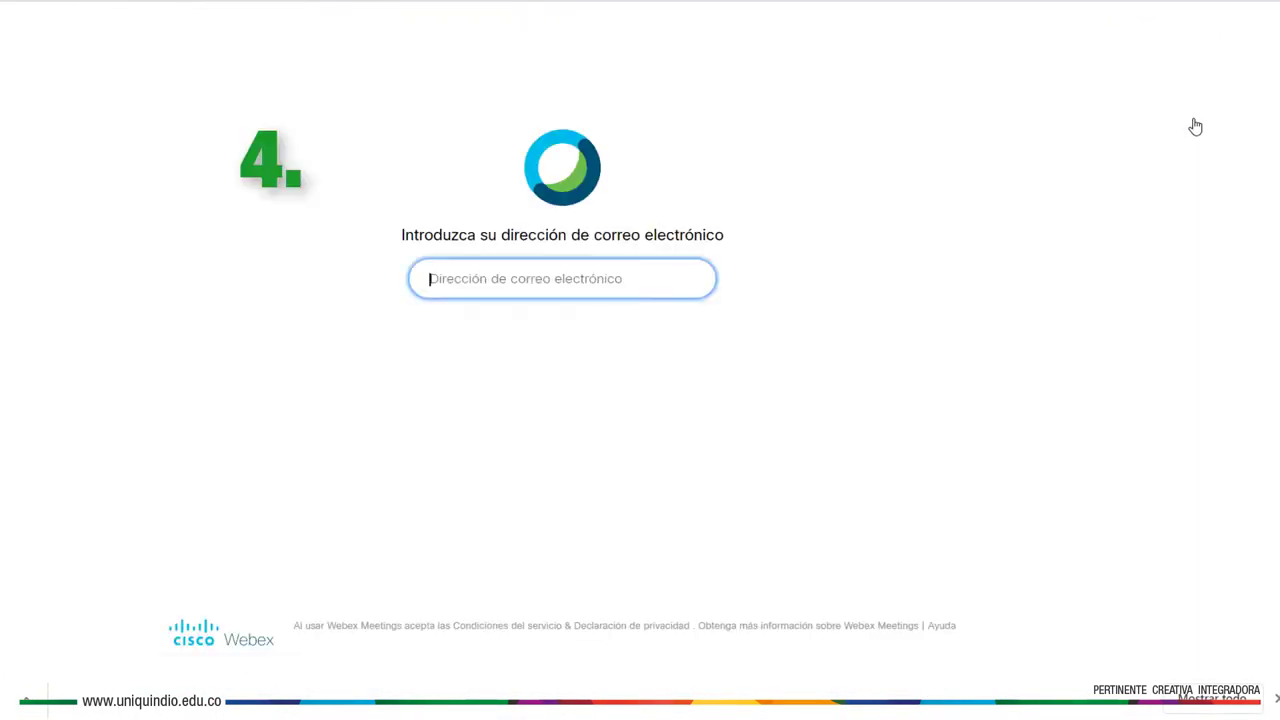
{"action": "left_click", "coordinate": [603, 277]}
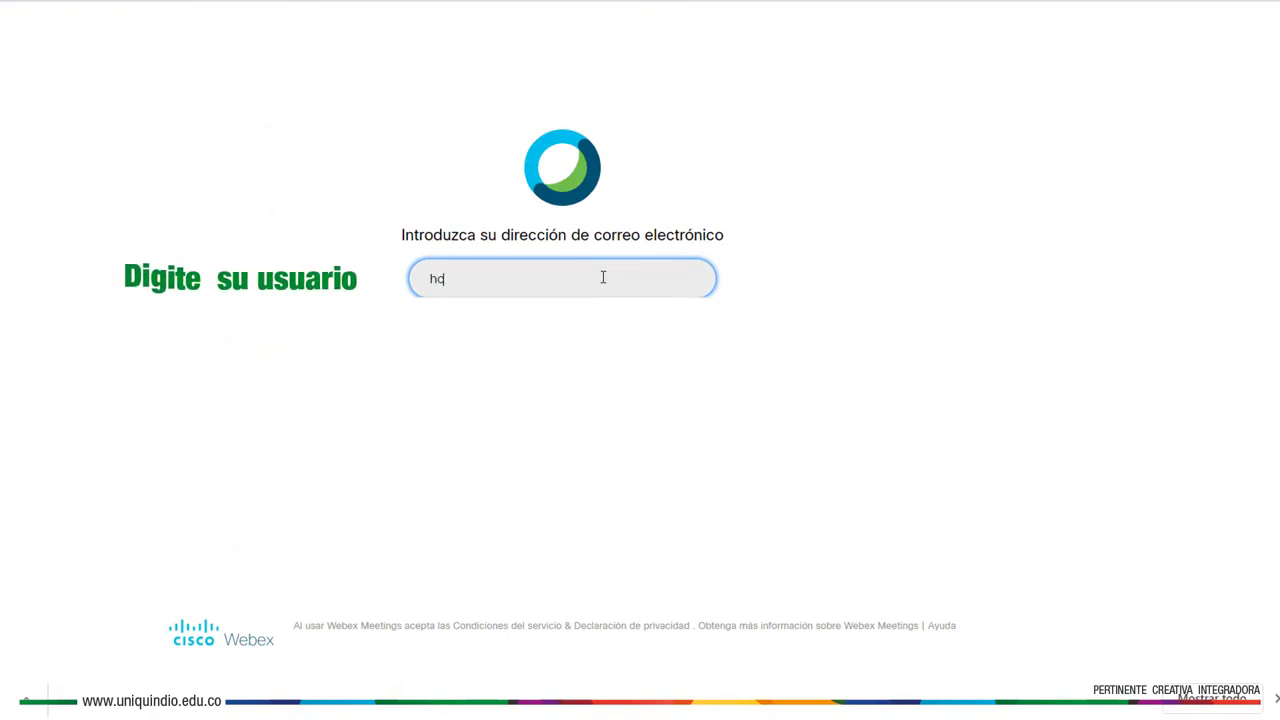
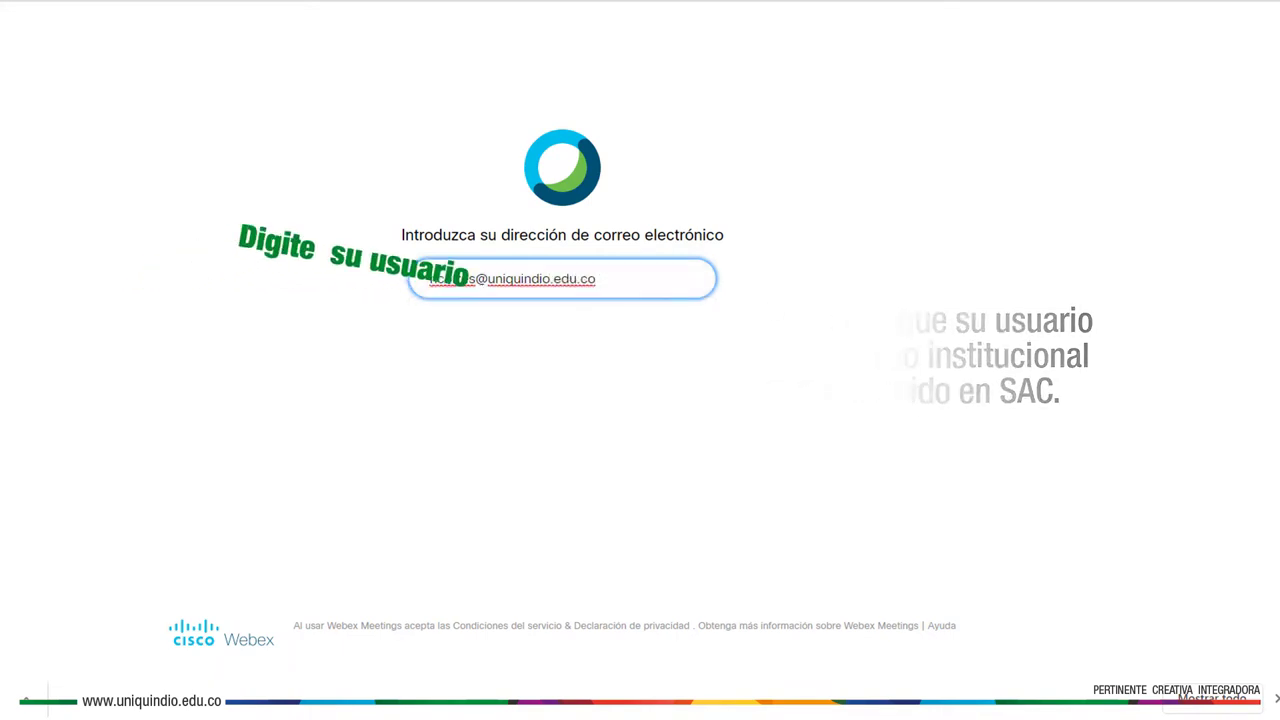
{"action": "key", "text": "Return"}
{"action": "type", "text": "•"}
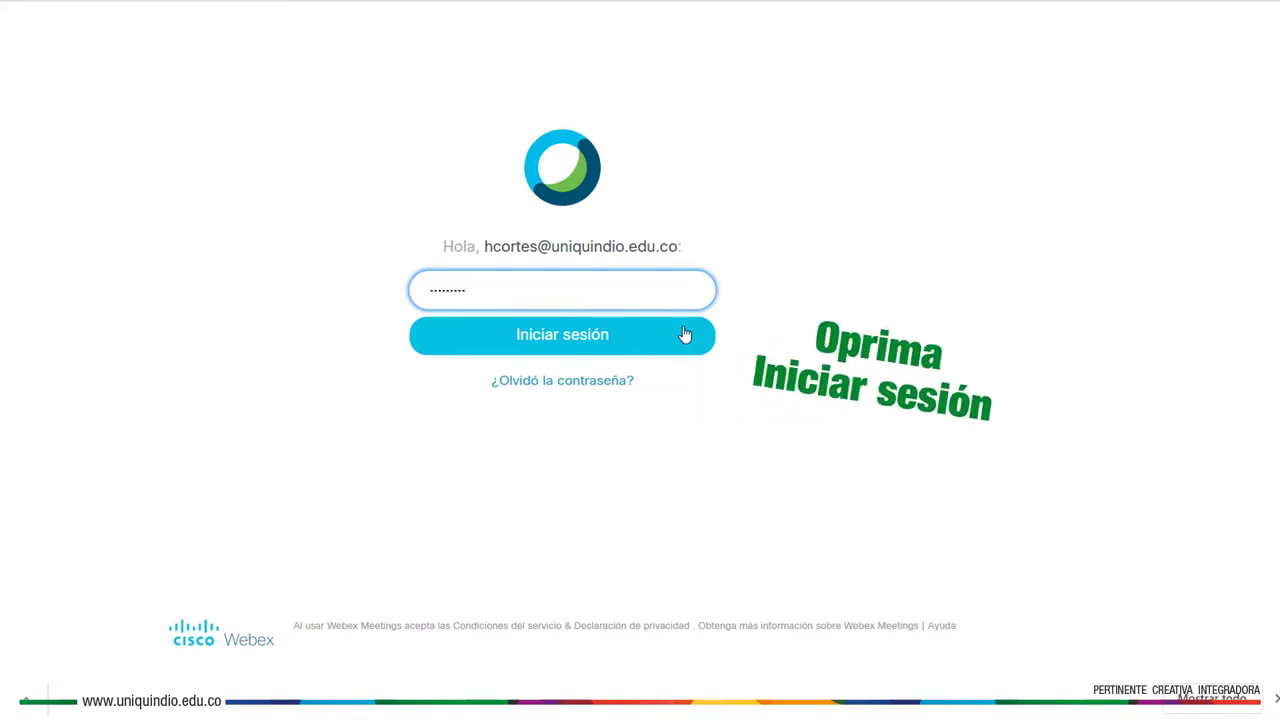
{"action": "left_click", "coordinate": [685, 334]}
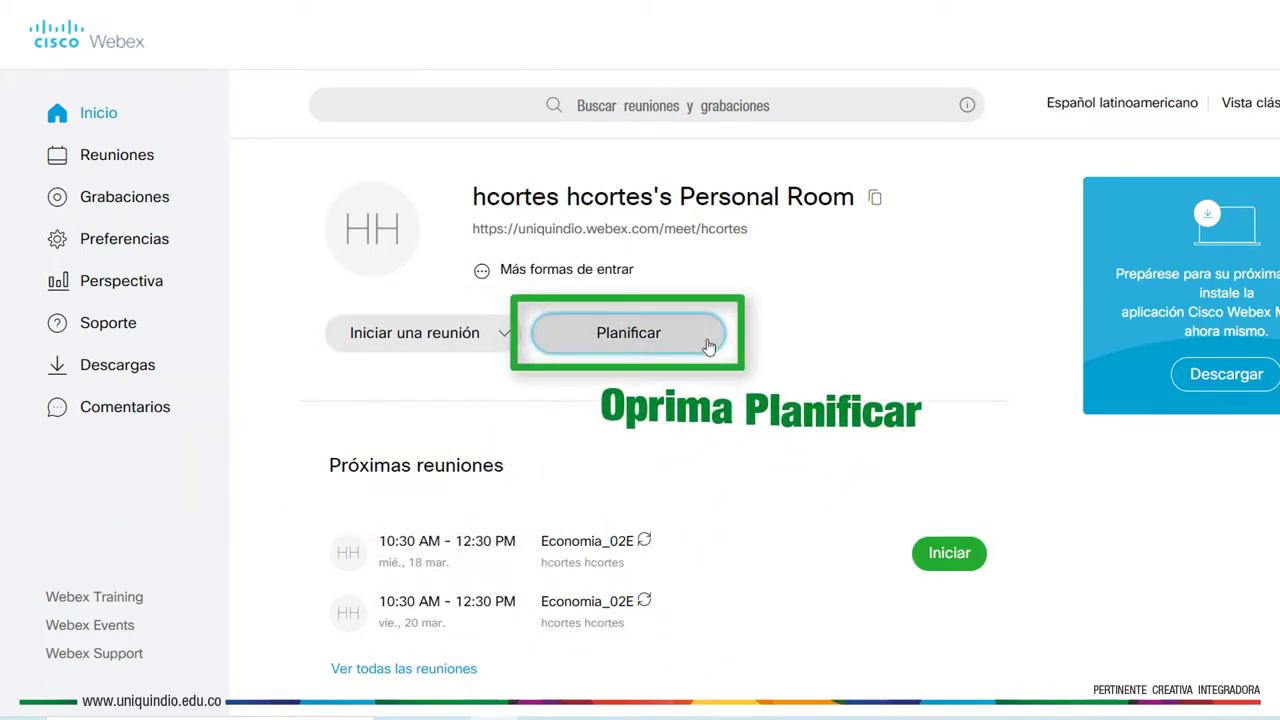
Start a new meeting titled Economia_02E and replace its generated password with a new one
{"action": "left_click", "coordinate": [708, 345]}
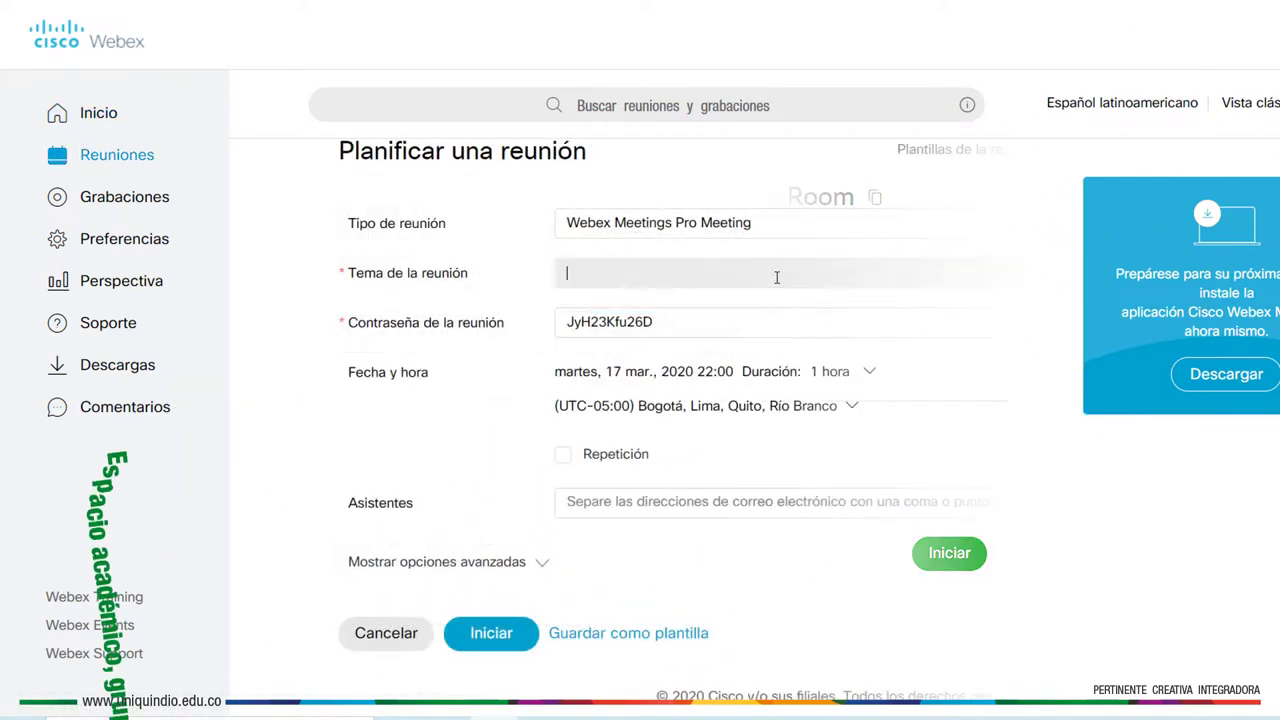
{"action": "type", "text": "Economia"}
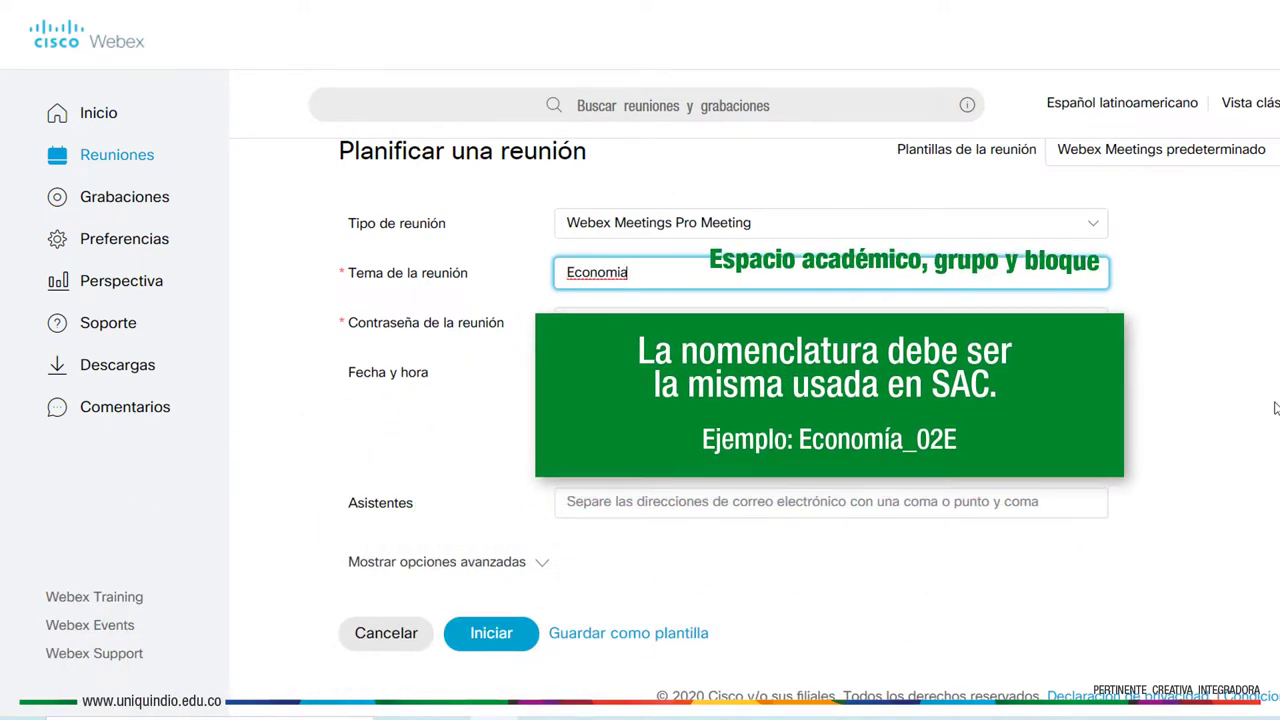
{"action": "type", "text": "_02E"}
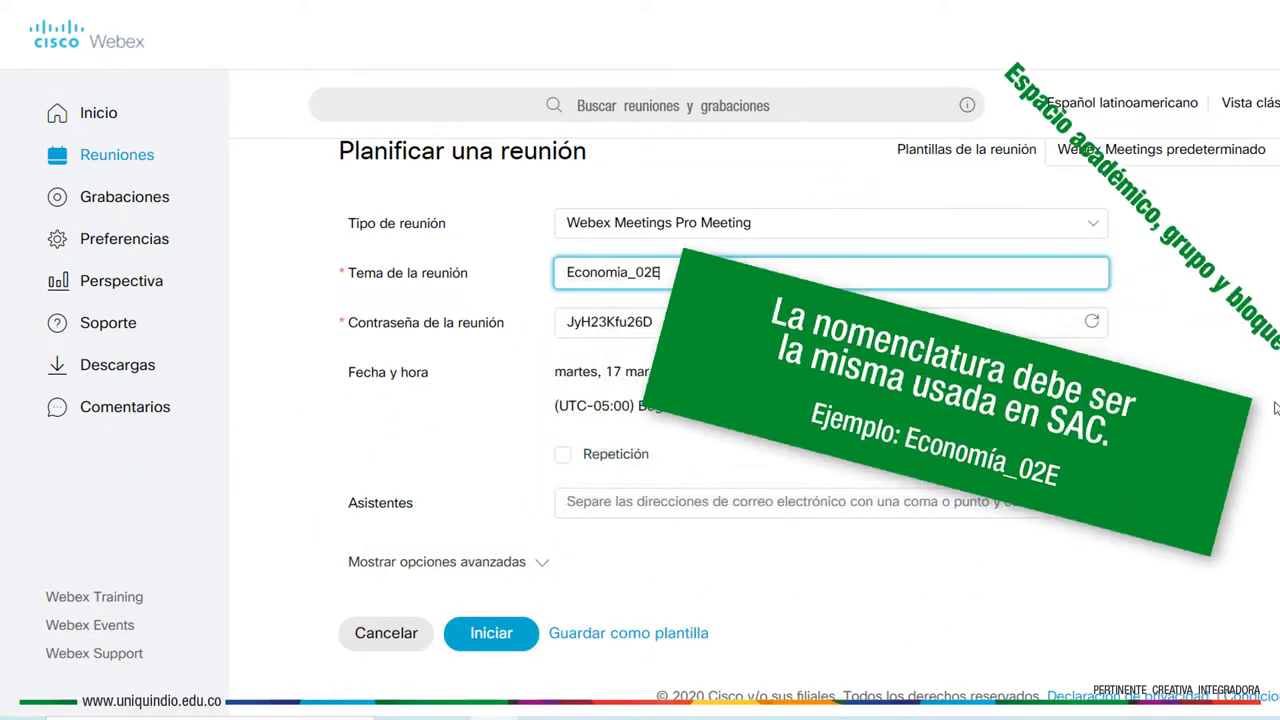
{"action": "double_click", "coordinate": [560, 321]}
{"action": "key", "text": "BackSpace"}
{"action": "type", "text": "123"}
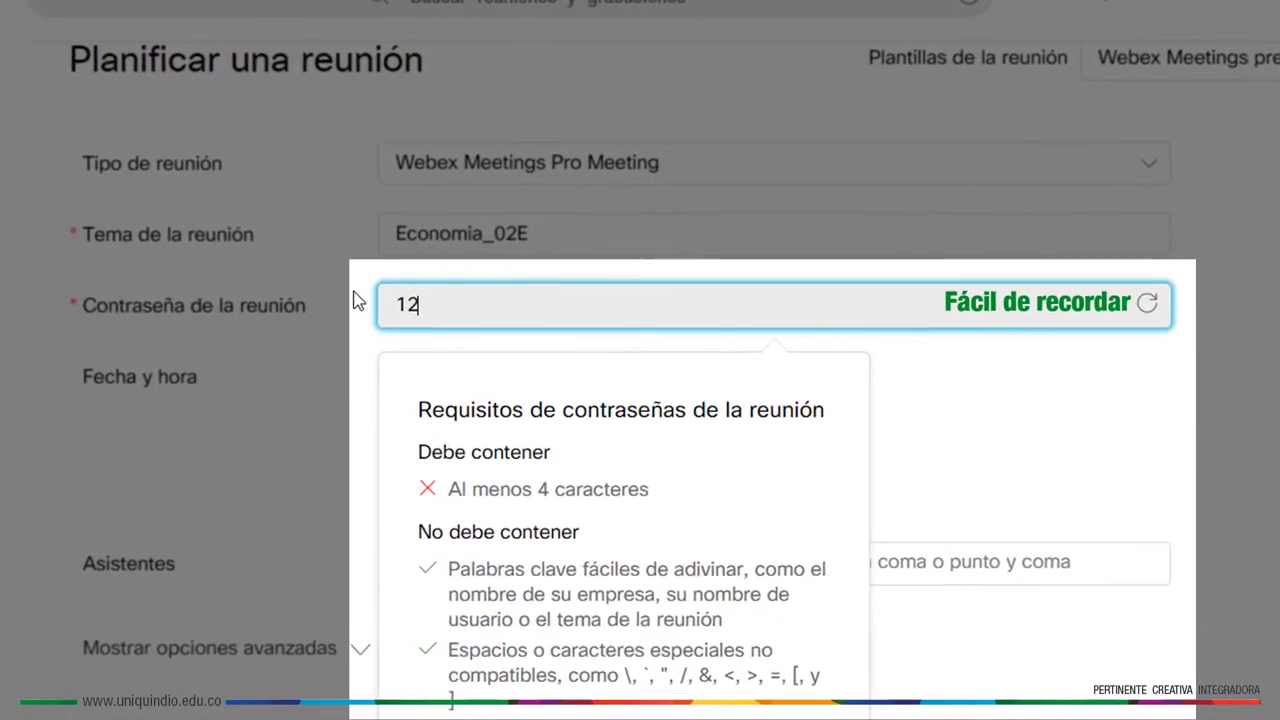
{"action": "type", "text": "4"}
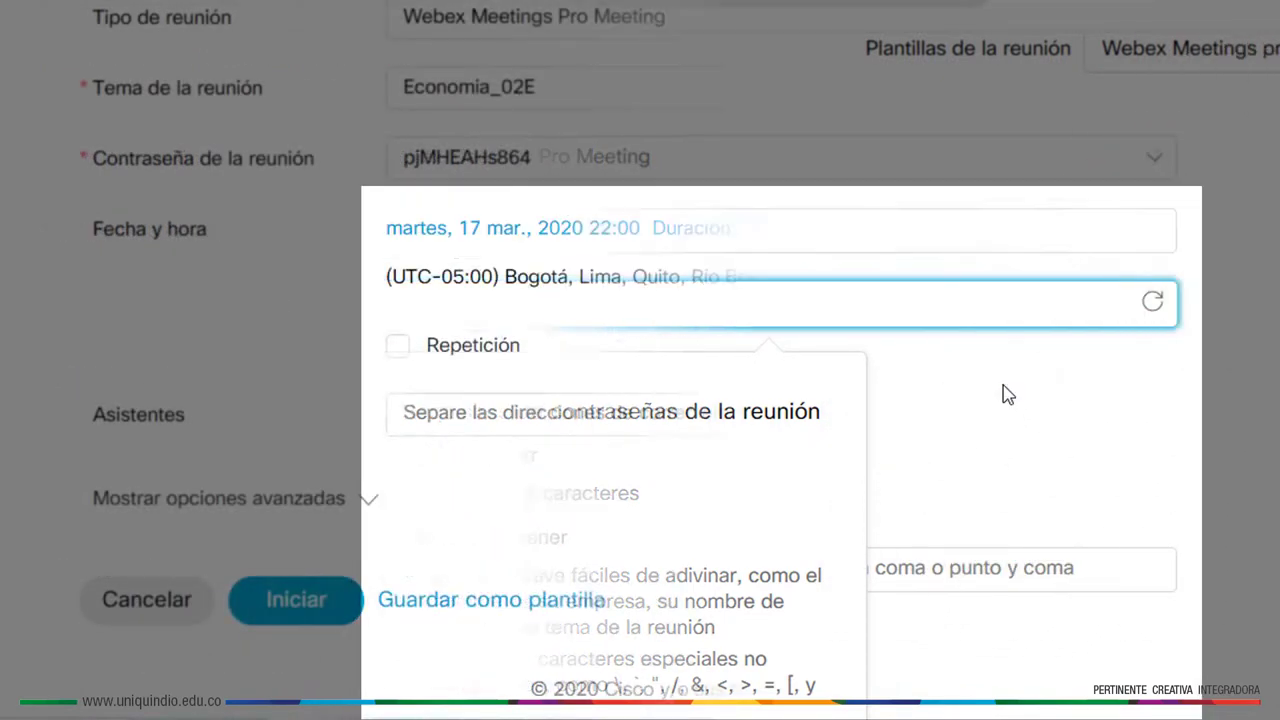
{"action": "left_click", "coordinate": [834, 234]}
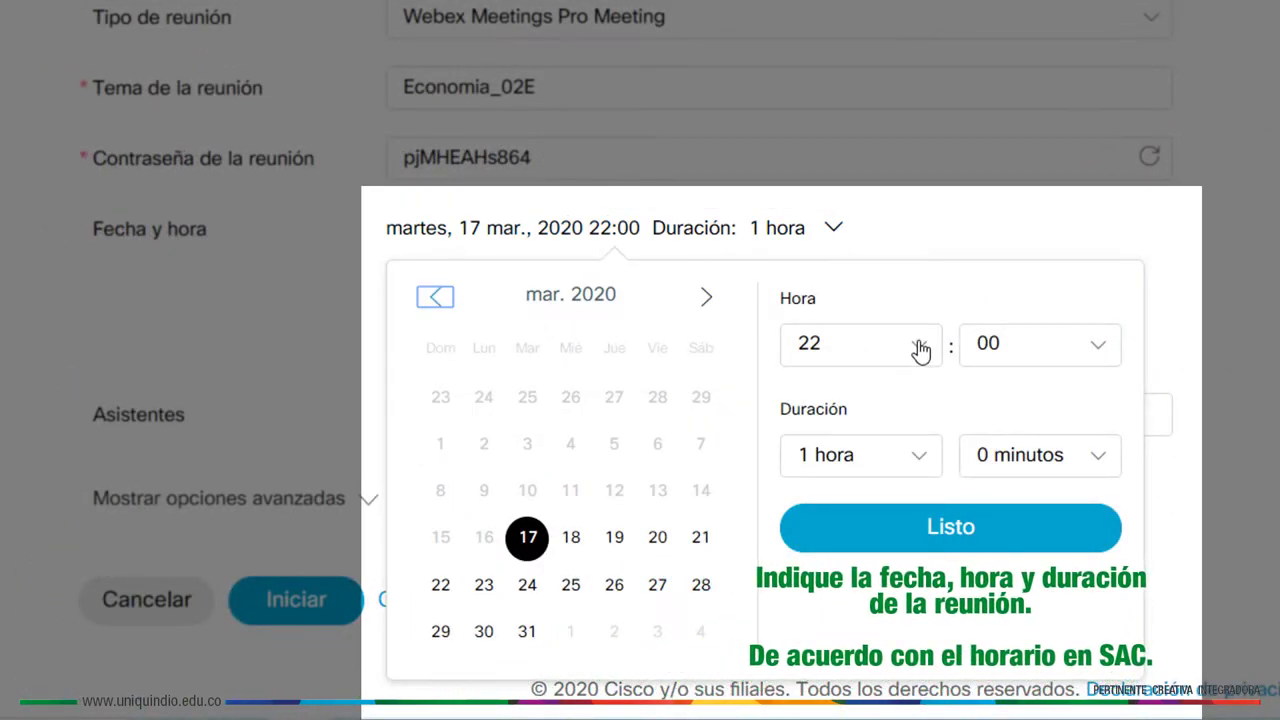
Set the meeting for 18 March 2020 at 08:30, lasting 2 hours
{"action": "left_click", "coordinate": [589, 536]}
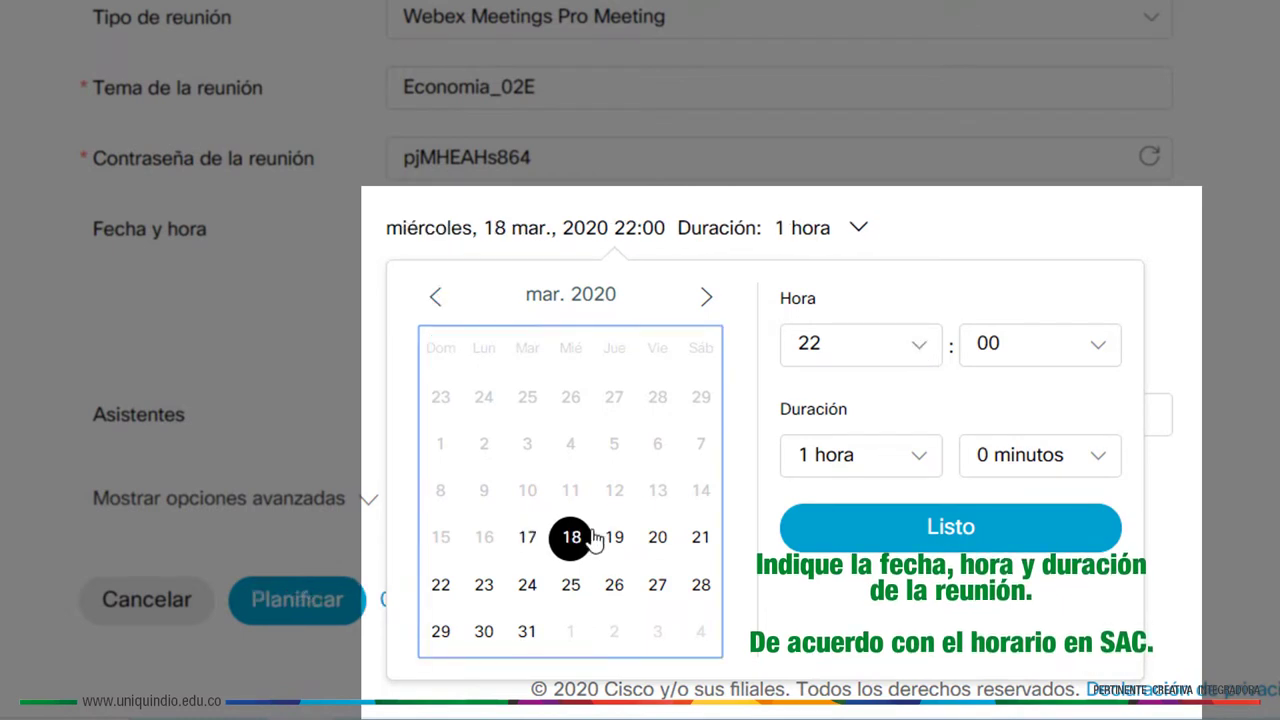
{"action": "left_click", "coordinate": [925, 354]}
{"action": "scroll", "coordinate": [934, 230], "scroll_direction": "up", "scroll_amount": 1}
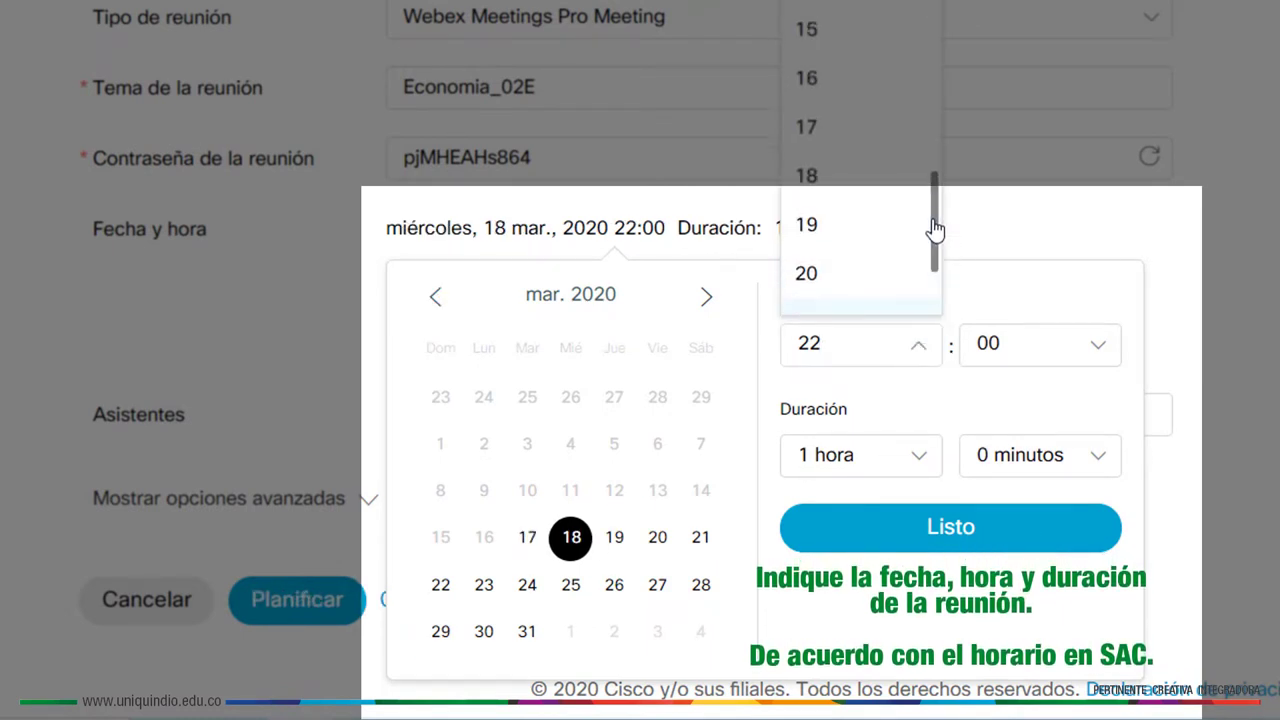
{"action": "left_click", "coordinate": [882, 124]}
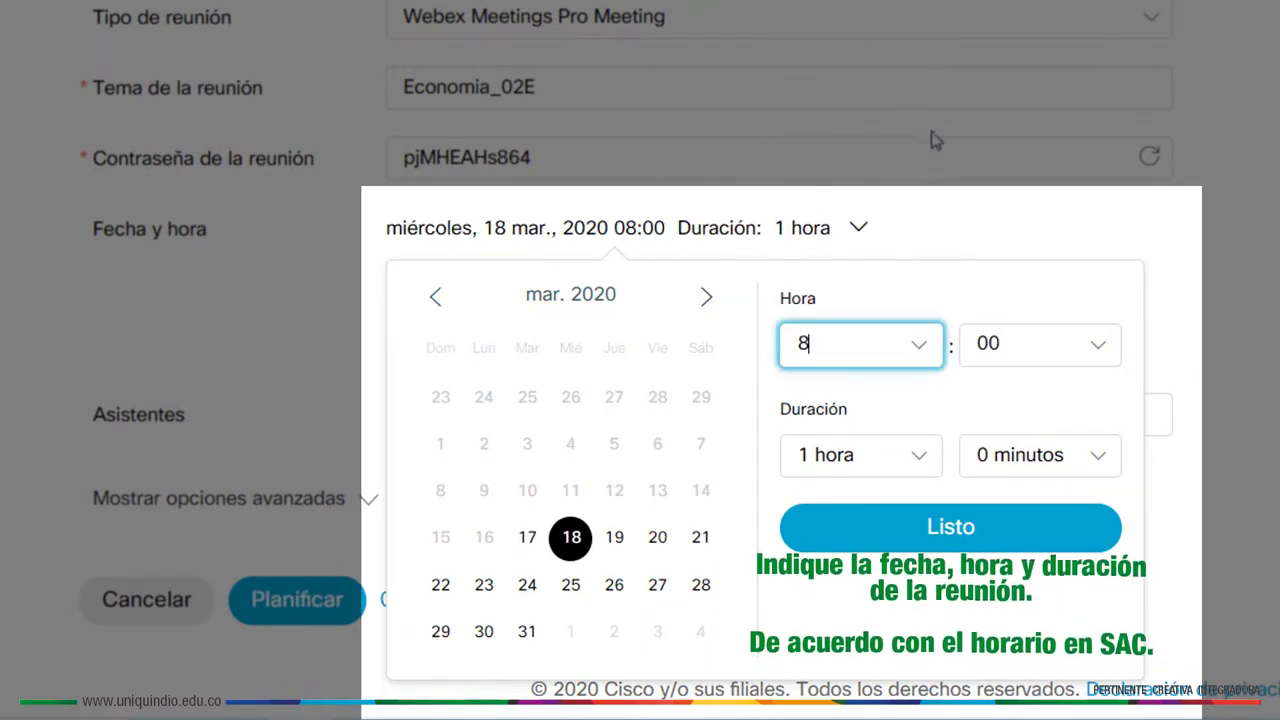
{"action": "left_click", "coordinate": [1101, 352]}
{"action": "left_click", "coordinate": [1059, 292]}
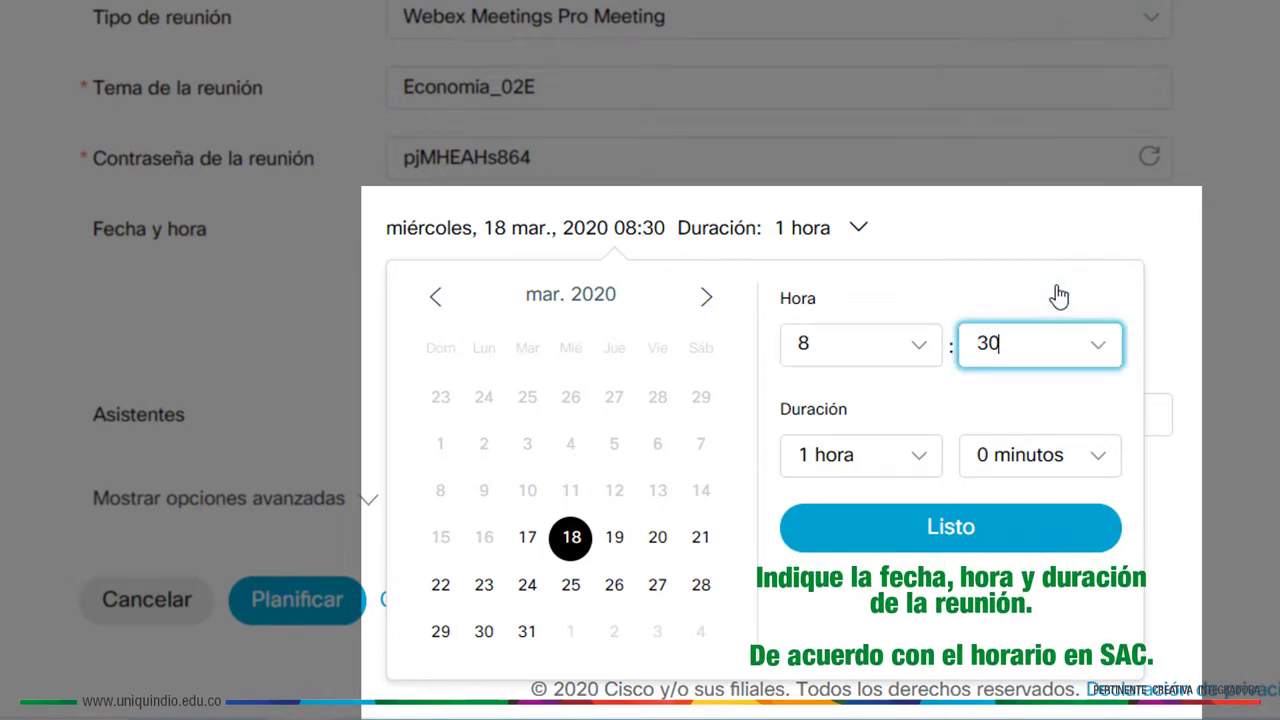
{"action": "left_click", "coordinate": [921, 462]}
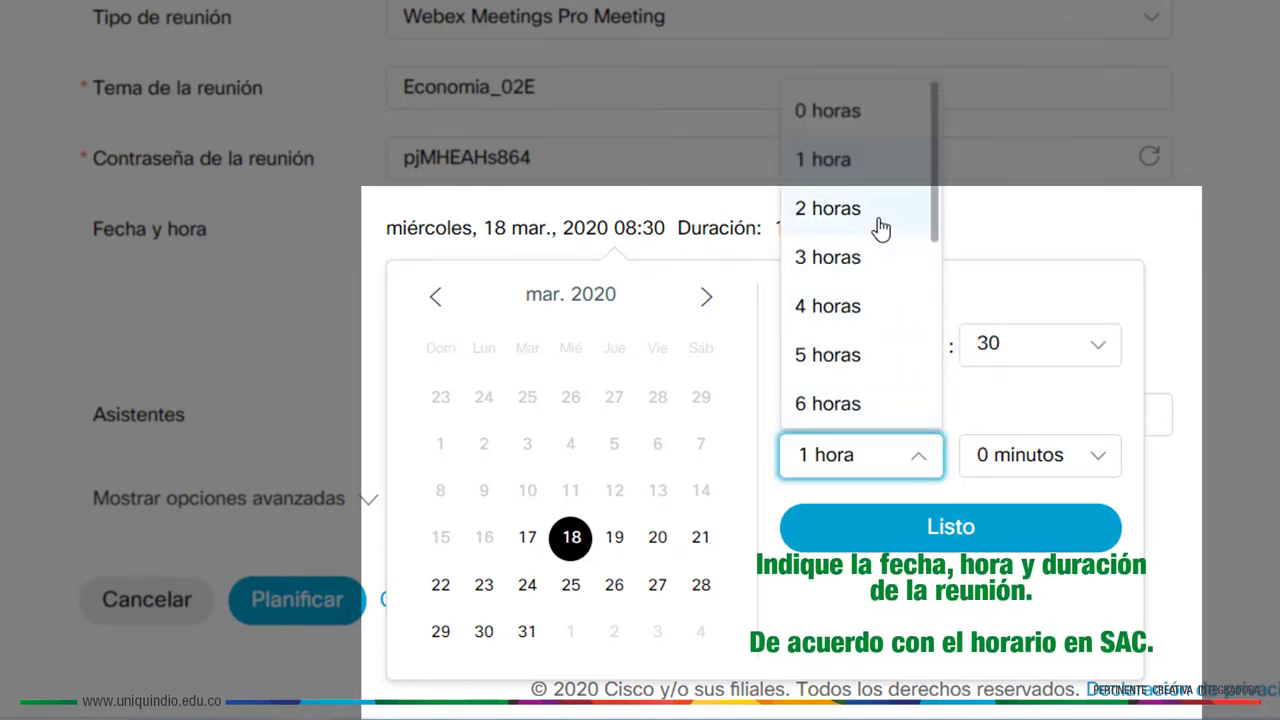
{"action": "left_click", "coordinate": [880, 229]}
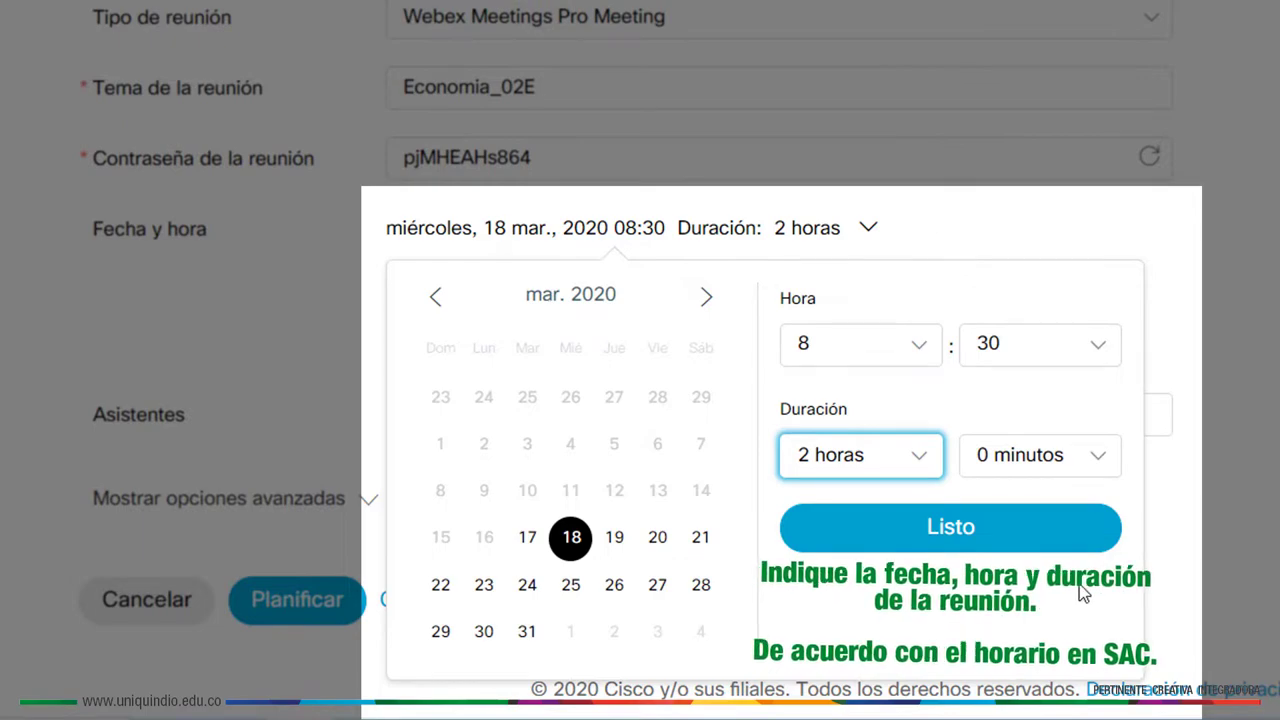
{"action": "left_click", "coordinate": [1043, 543]}
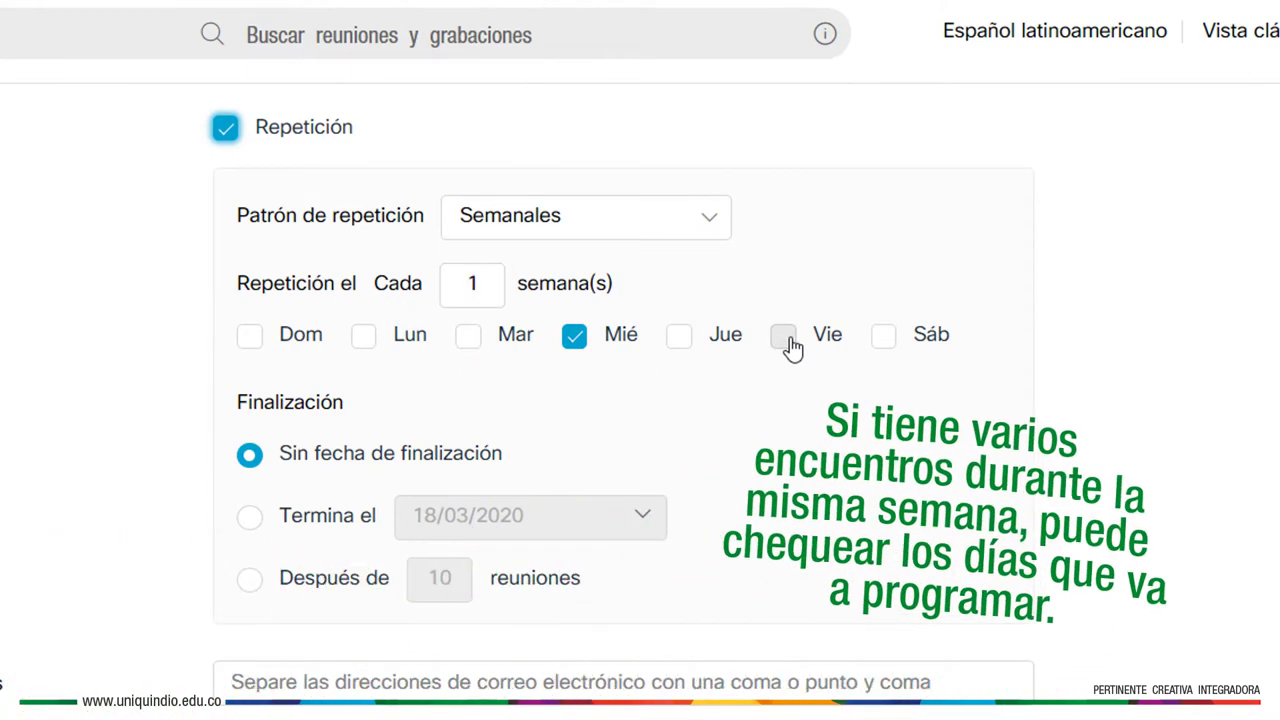
Keep the weekly repetition pattern and add Fridays to the repeat days
{"action": "left_click", "coordinate": [708, 220]}
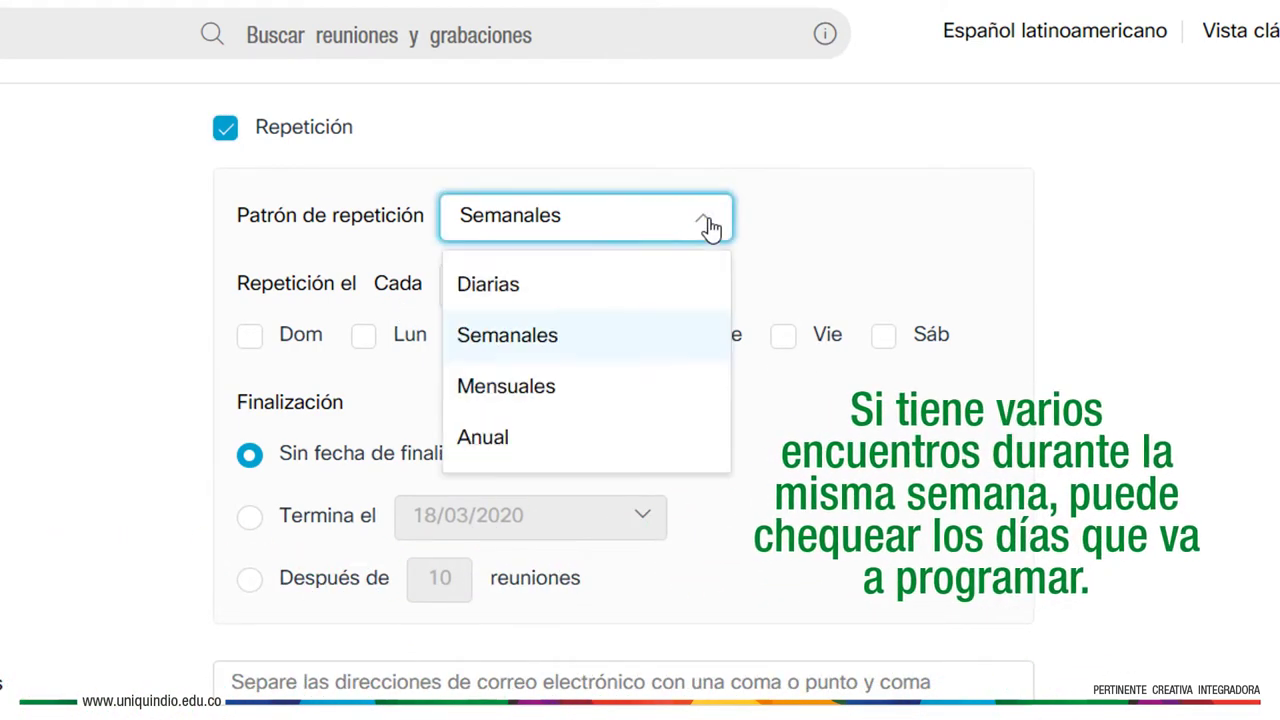
{"action": "left_click", "coordinate": [683, 349]}
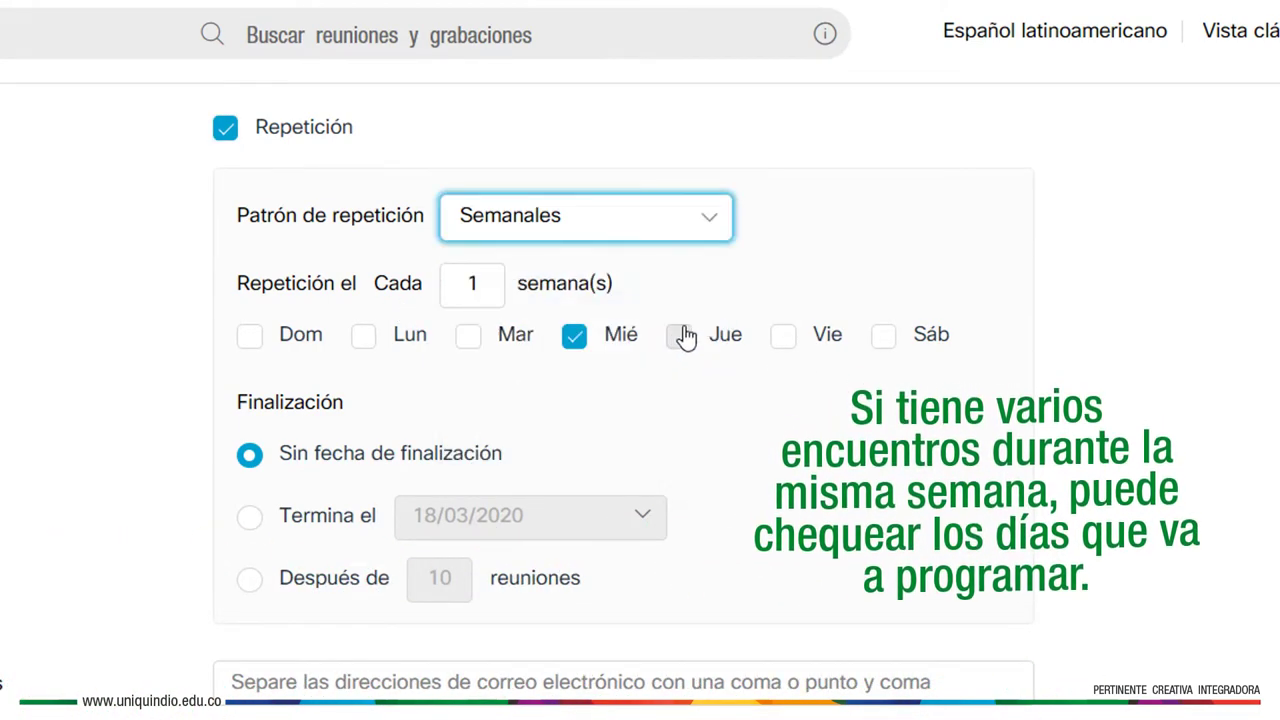
{"action": "left_click", "coordinate": [783, 340]}
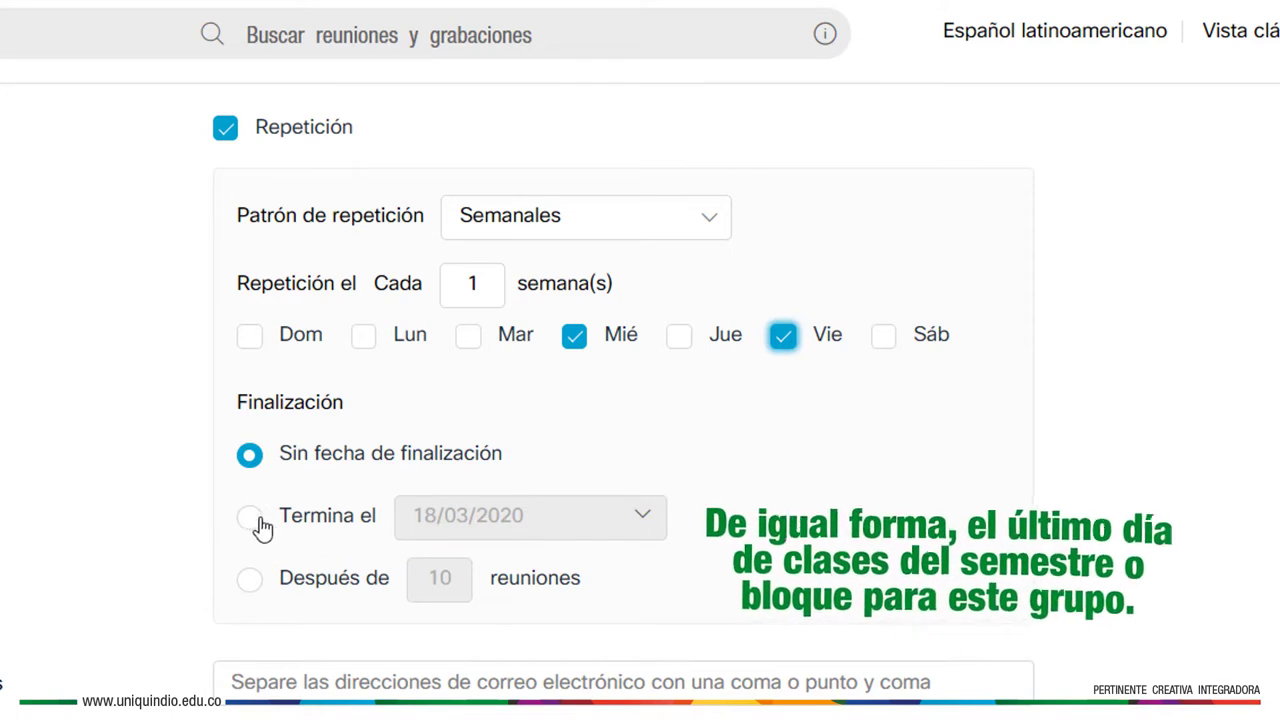
End the series on 6 June 2020 and begin entering the first student's address
{"action": "left_click", "coordinate": [303, 524]}
{"action": "left_click", "coordinate": [642, 519]}
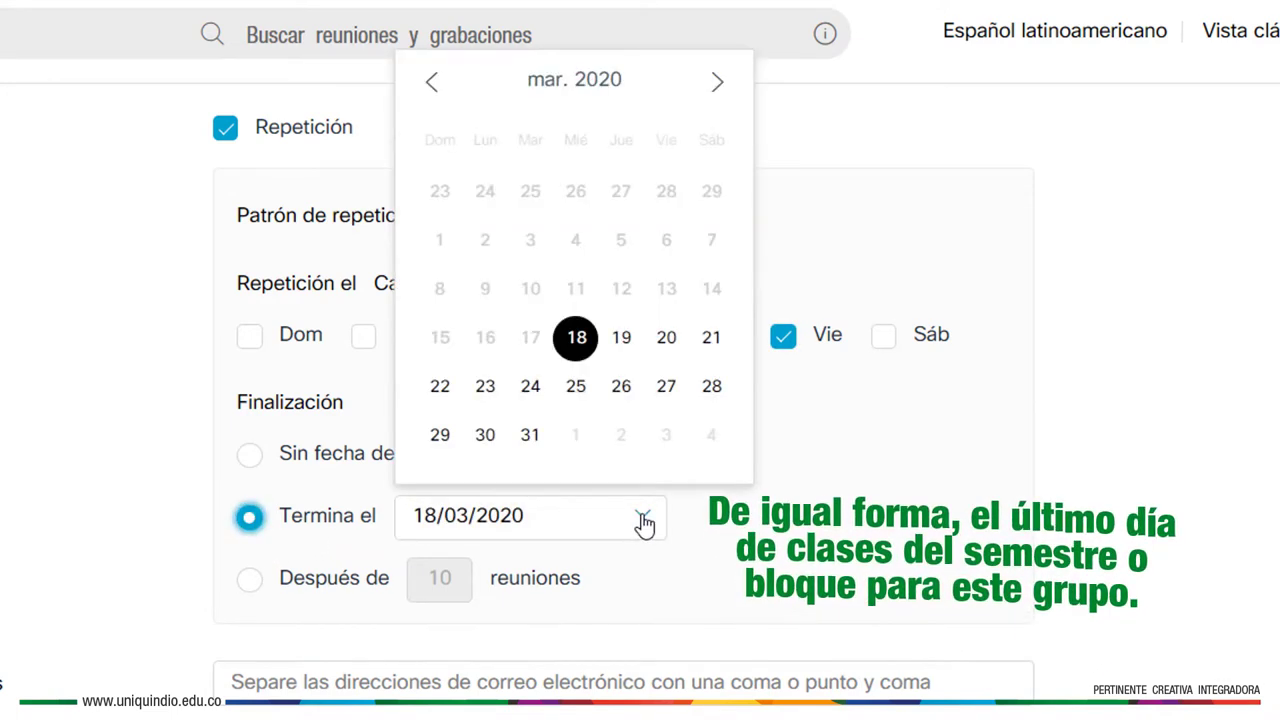
{"action": "left_click", "coordinate": [718, 85]}
{"action": "left_click", "coordinate": [718, 85]}
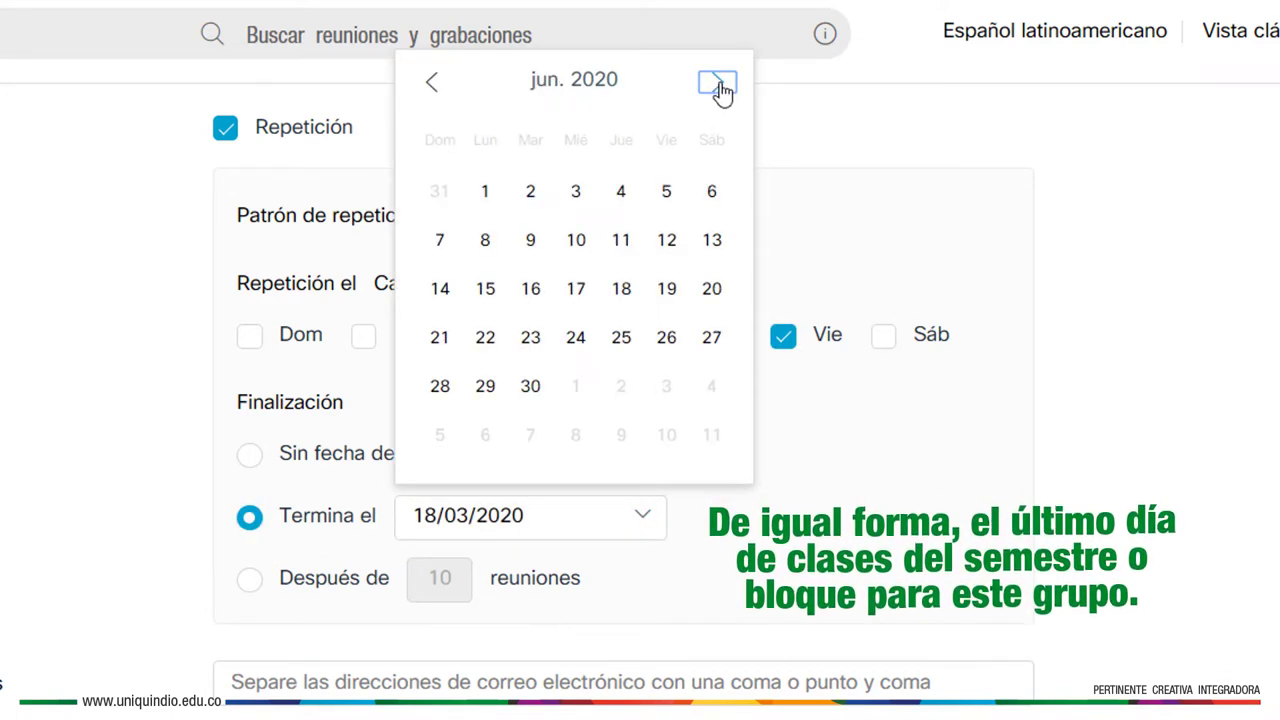
{"action": "left_click", "coordinate": [718, 195]}
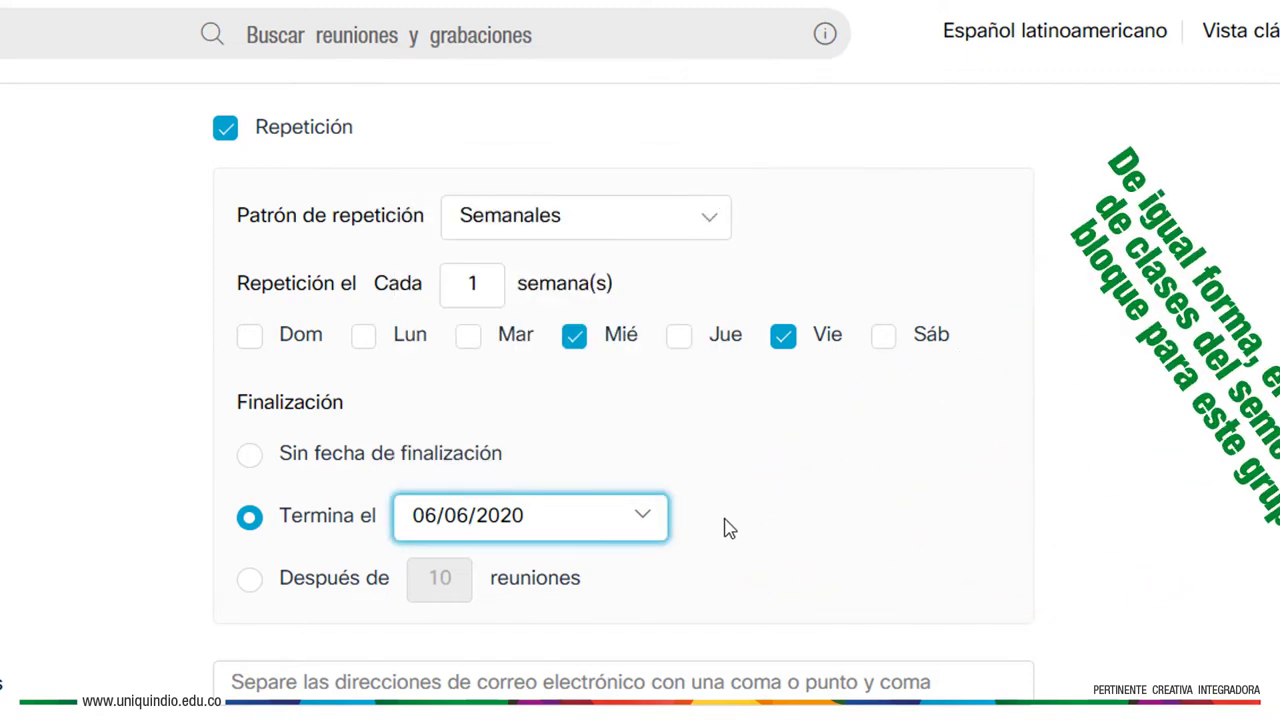
{"action": "scroll", "coordinate": [728, 529], "scroll_direction": "down", "scroll_amount": 2}
{"action": "left_click", "coordinate": [675, 682]}
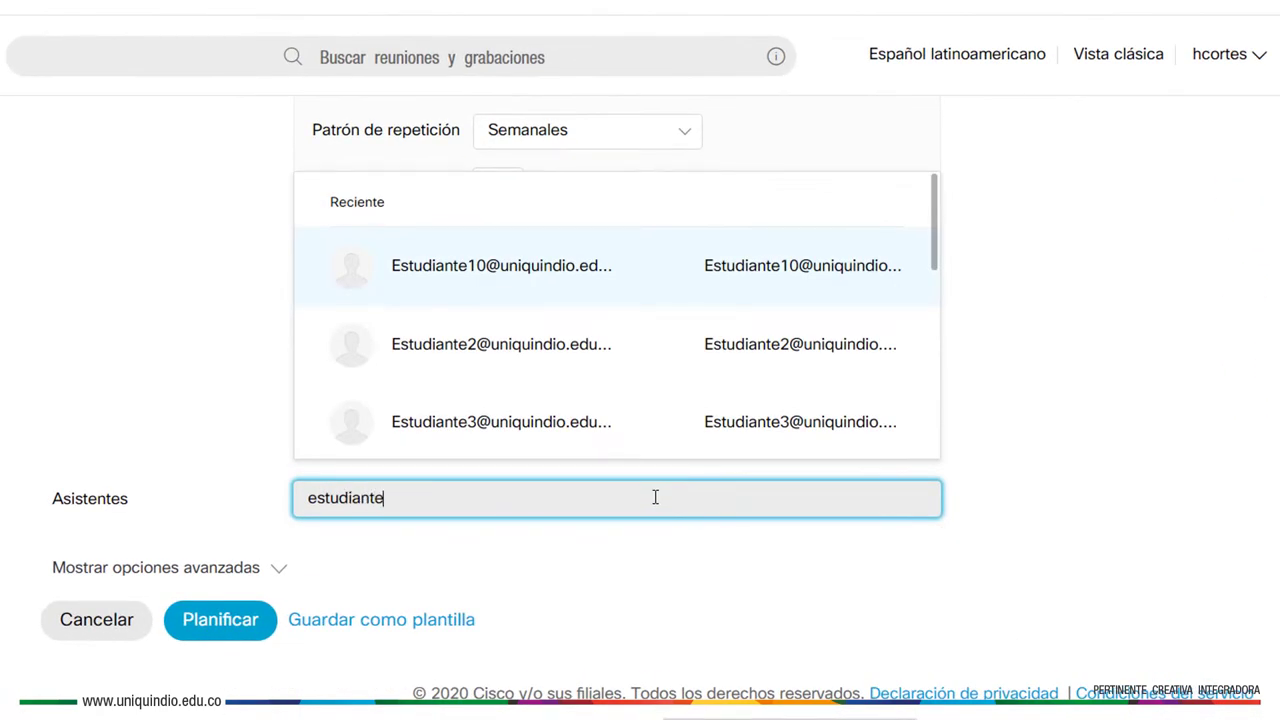
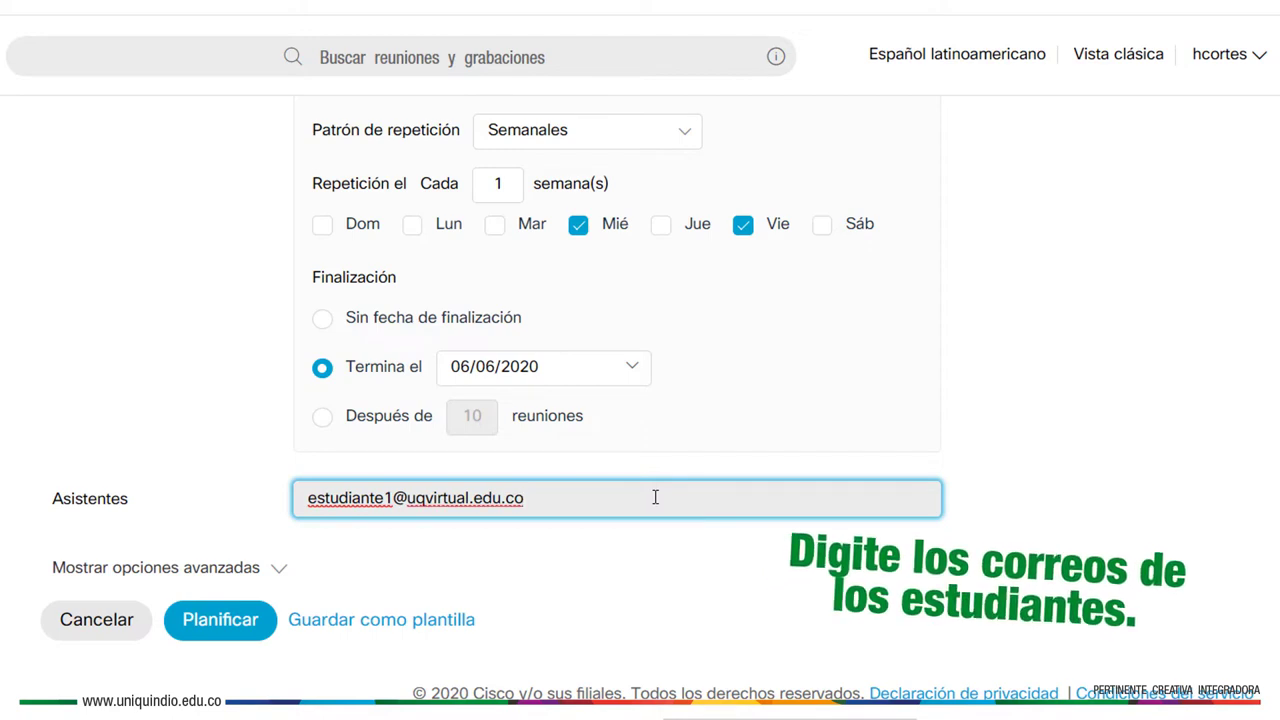
Confirm the first student's e-mail address as a meeting attendee
{"action": "key", "text": "Return"}
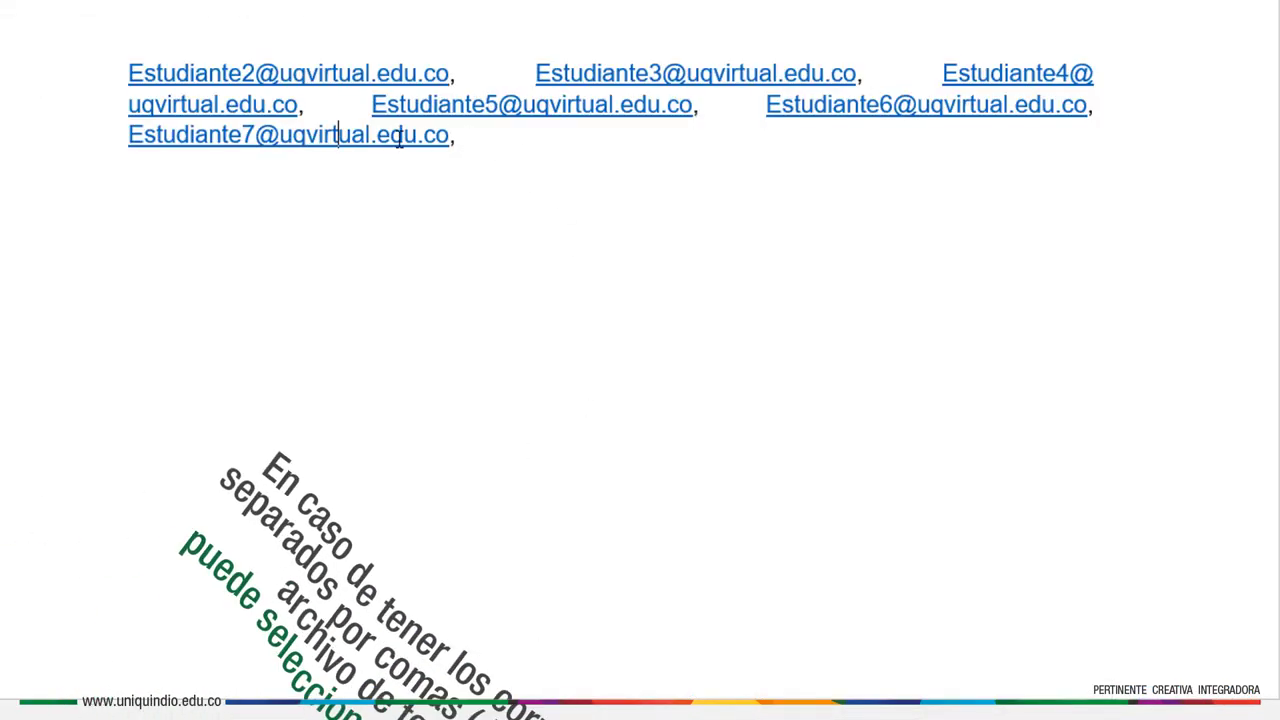
Copy the student addresses from Word and paste them into the Webex attendee field
{"action": "left_click_drag", "start_coordinate": [517, 154], "coordinate": [155, 82]}
{"action": "key", "text": "ctrl+c"}
{"action": "right_click", "coordinate": [155, 82]}
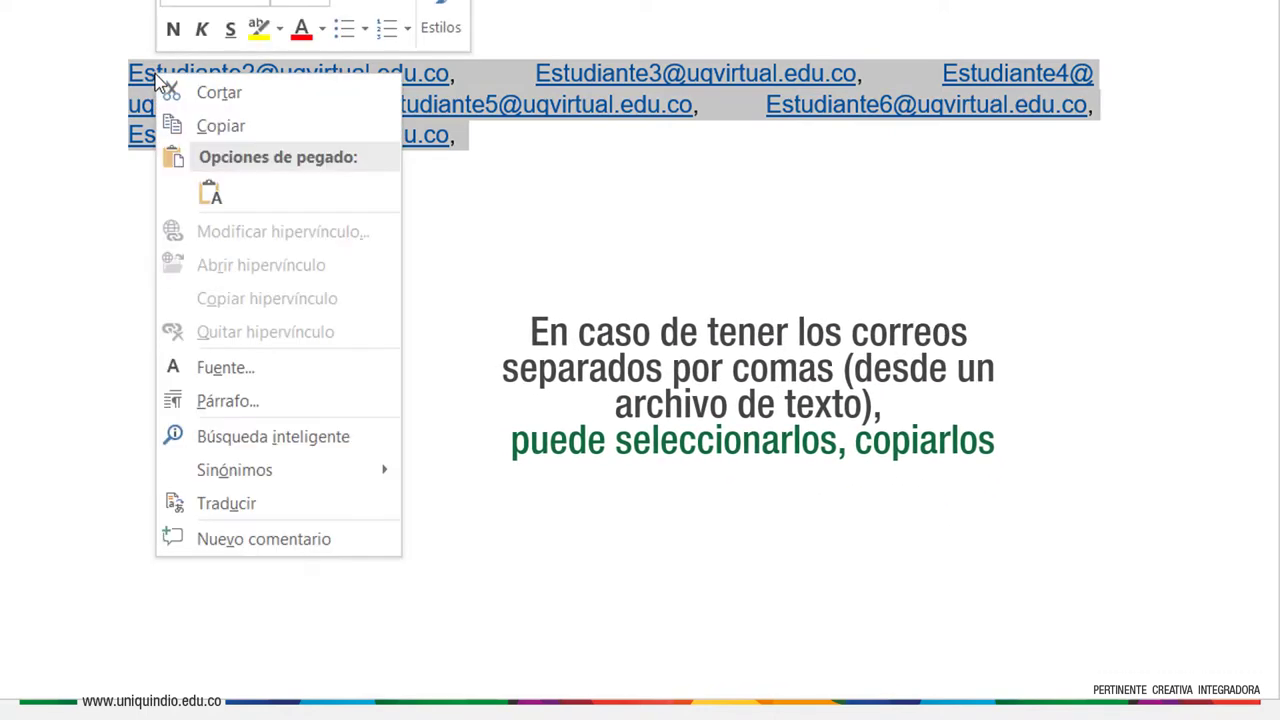
{"action": "left_click", "coordinate": [221, 127]}
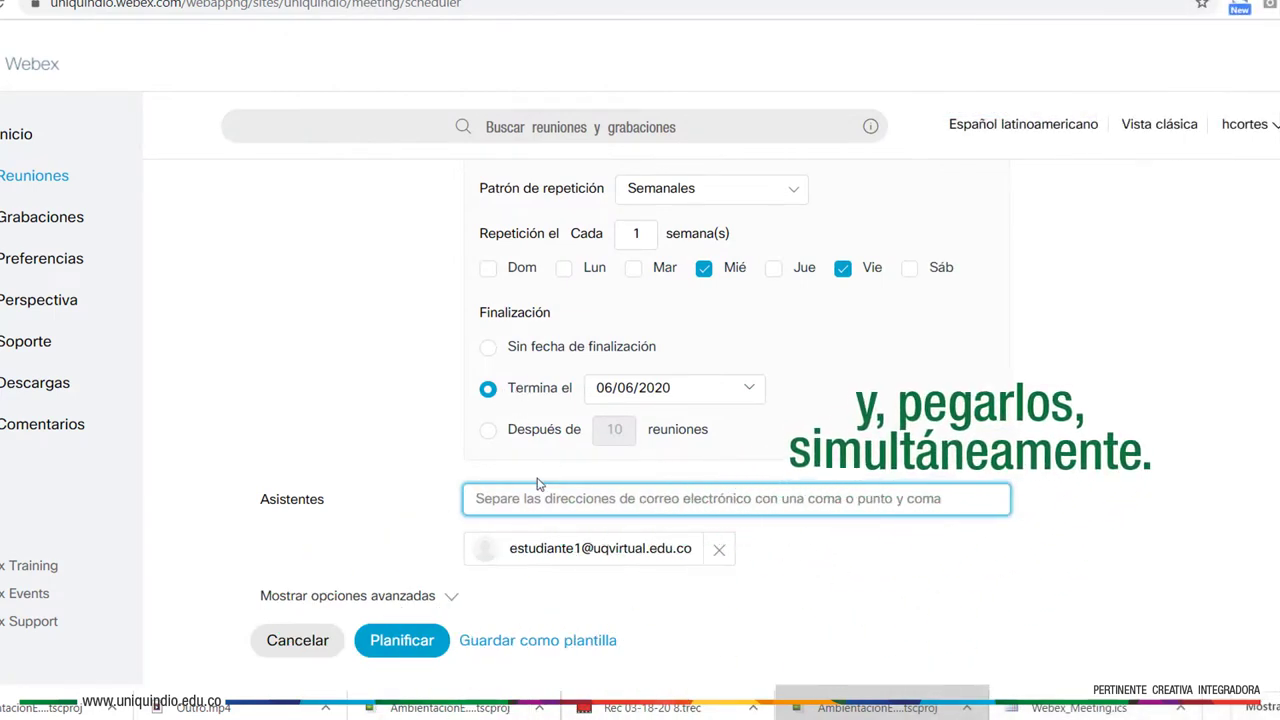
{"action": "right_click", "coordinate": [488, 498]}
{"action": "left_click", "coordinate": [540, 341]}
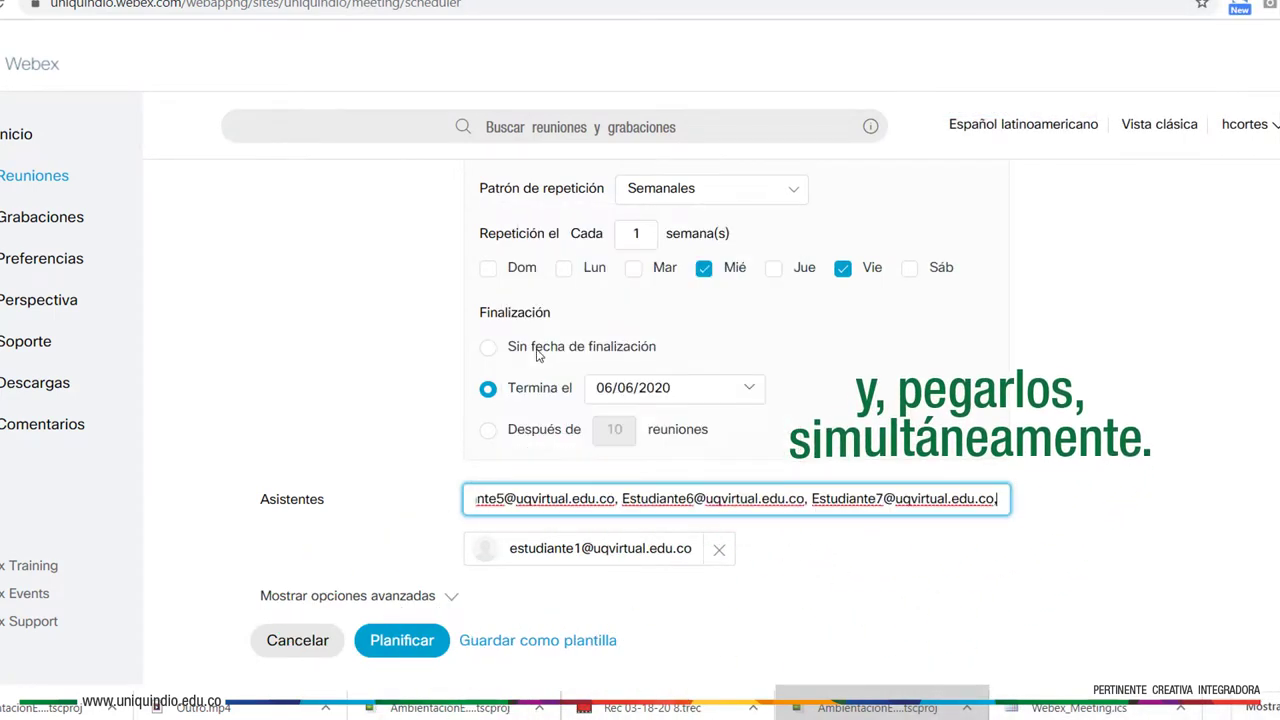
{"action": "scroll", "coordinate": [538, 354], "scroll_direction": "down", "scroll_amount": 3}
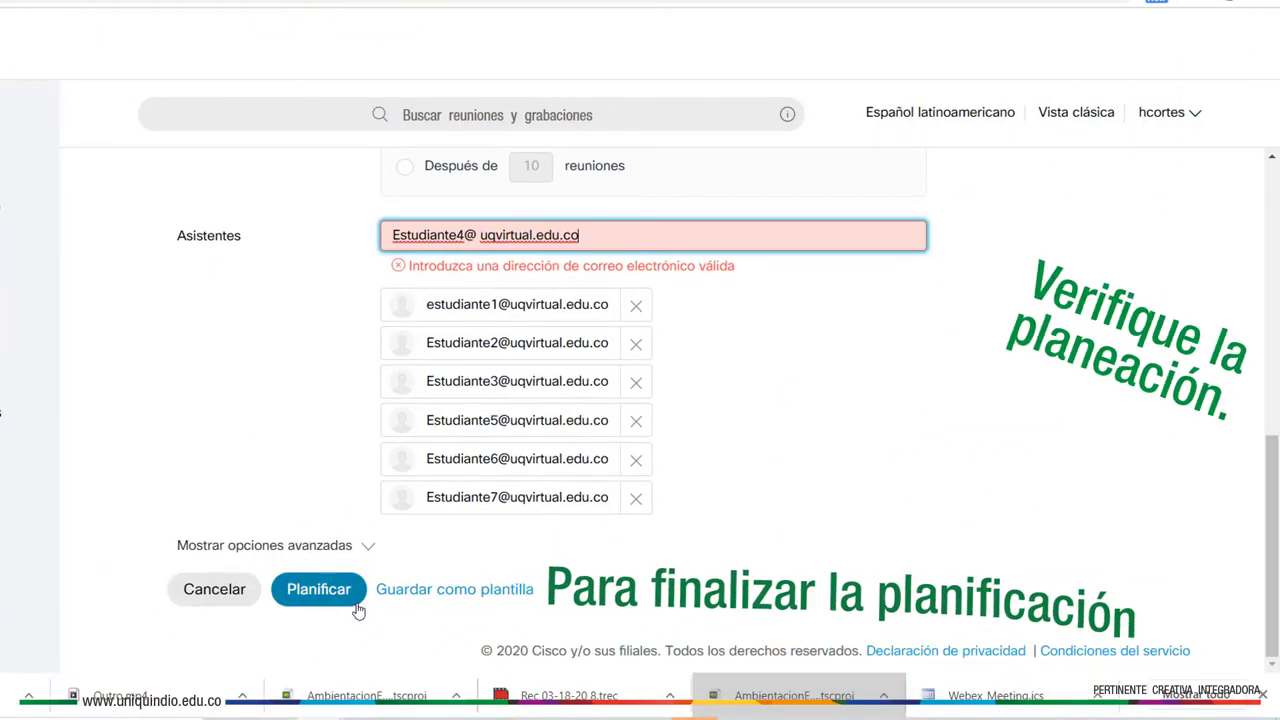
Schedule the Economia_02E series and review its meeting details page
{"action": "left_click", "coordinate": [357, 605]}
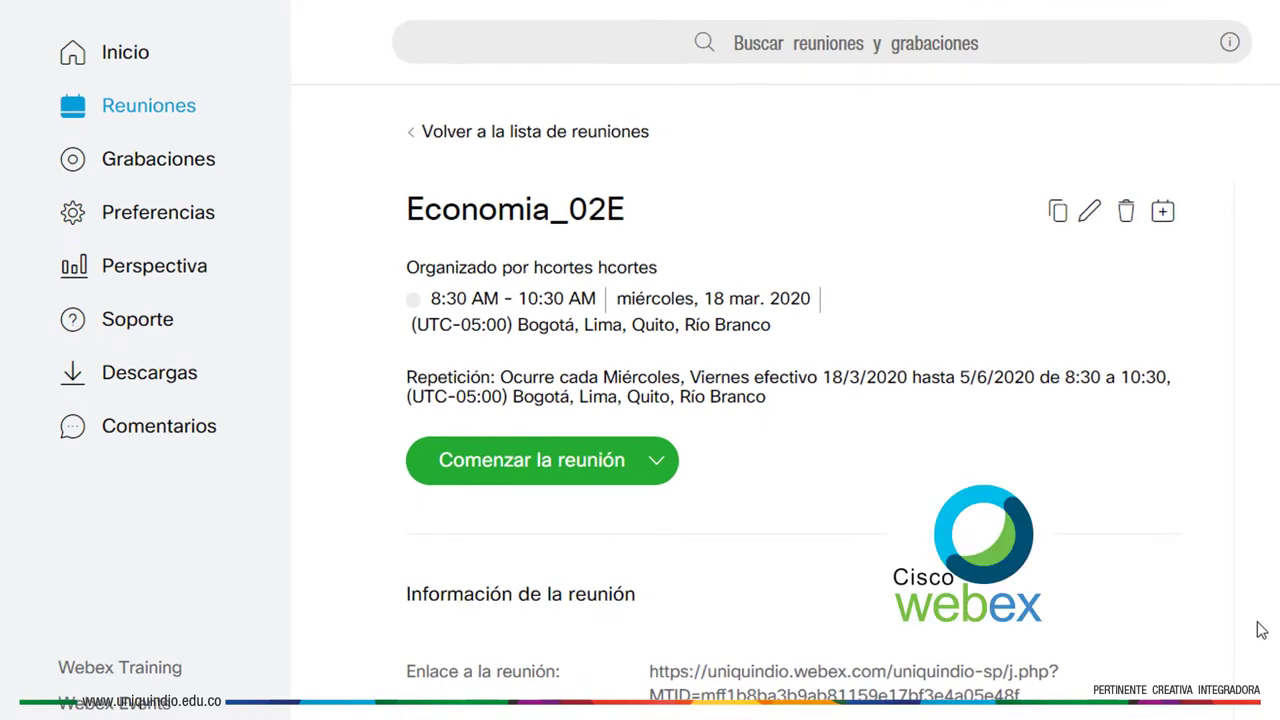
{"action": "scroll", "coordinate": [1262, 630], "scroll_direction": "down", "scroll_amount": 2}
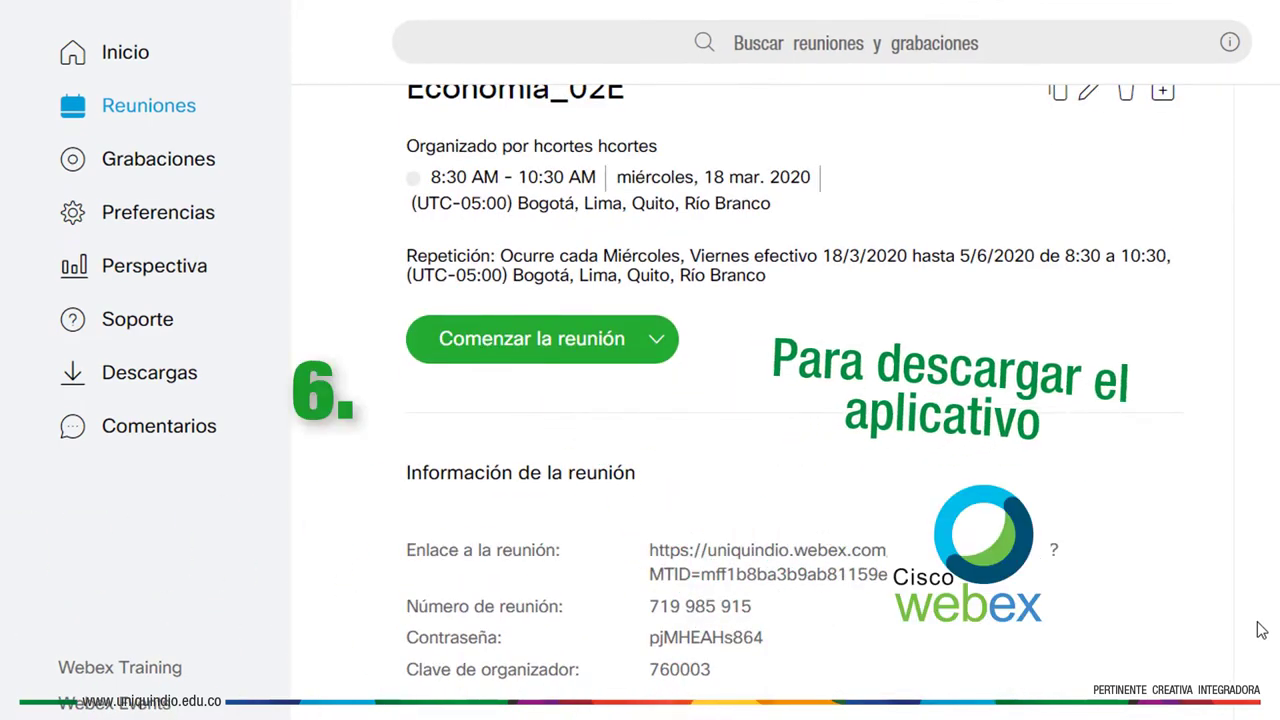
{"action": "scroll", "coordinate": [1262, 630], "scroll_direction": "down", "scroll_amount": 5}
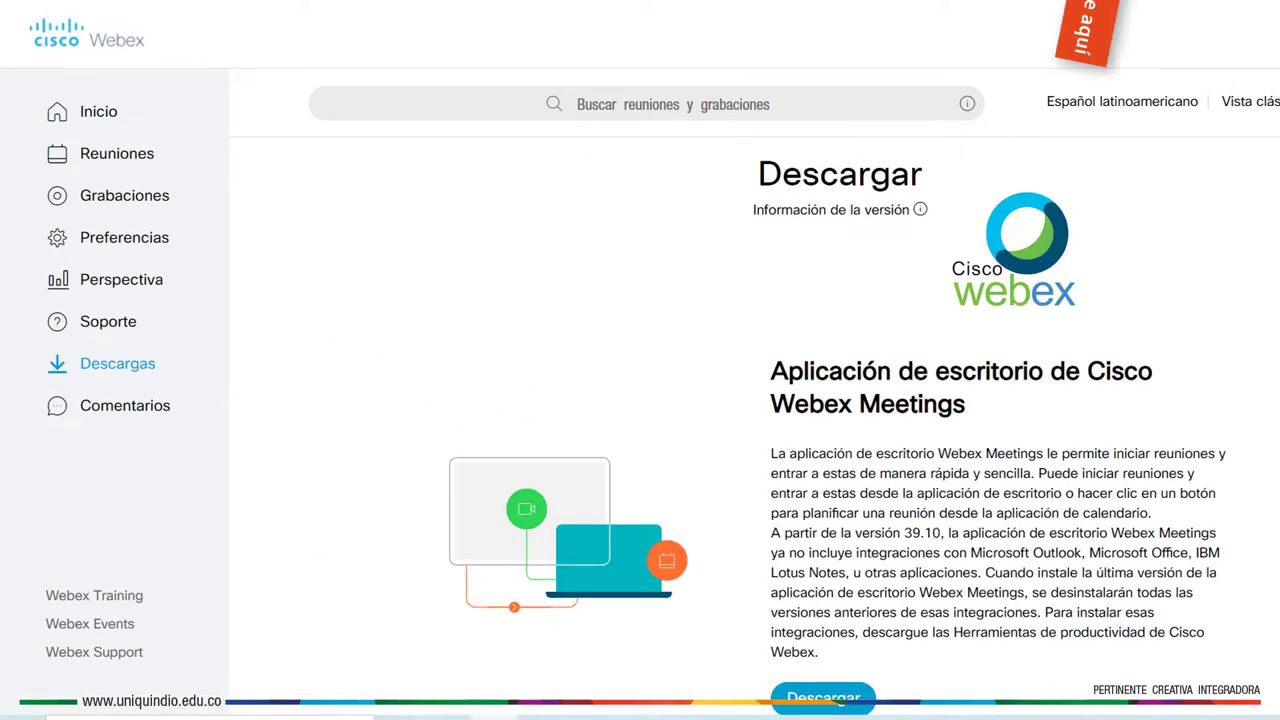
Download the webexapp.msi installer and launch its installation from the Descargas folder
{"action": "scroll", "coordinate": [1046, 314], "scroll_direction": "down", "scroll_amount": 2}
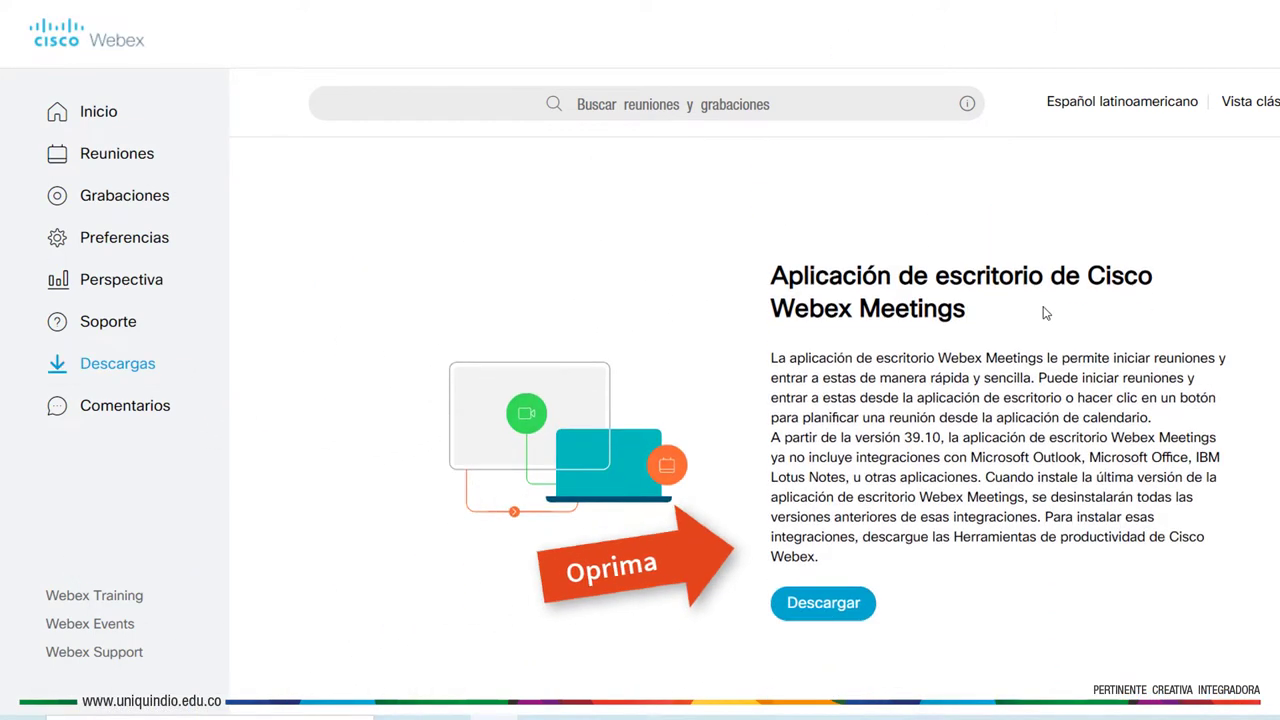
{"action": "left_click", "coordinate": [788, 522]}
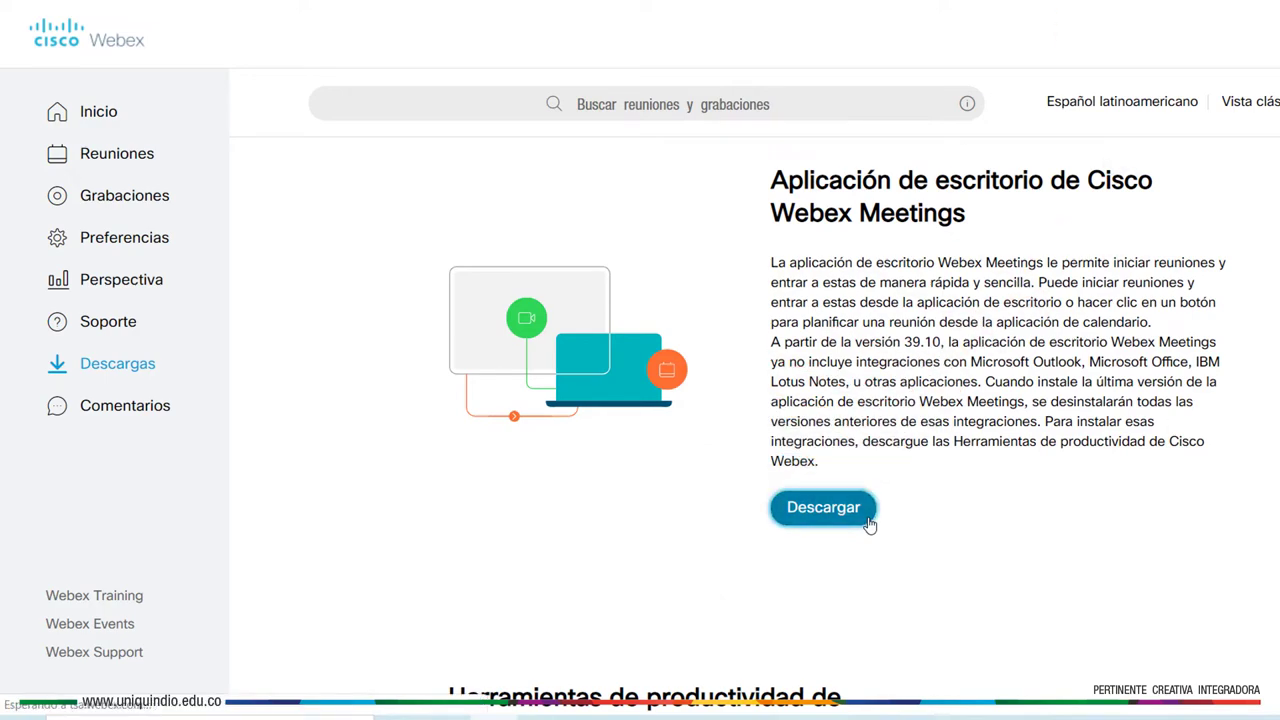
{"action": "left_click", "coordinate": [295, 684]}
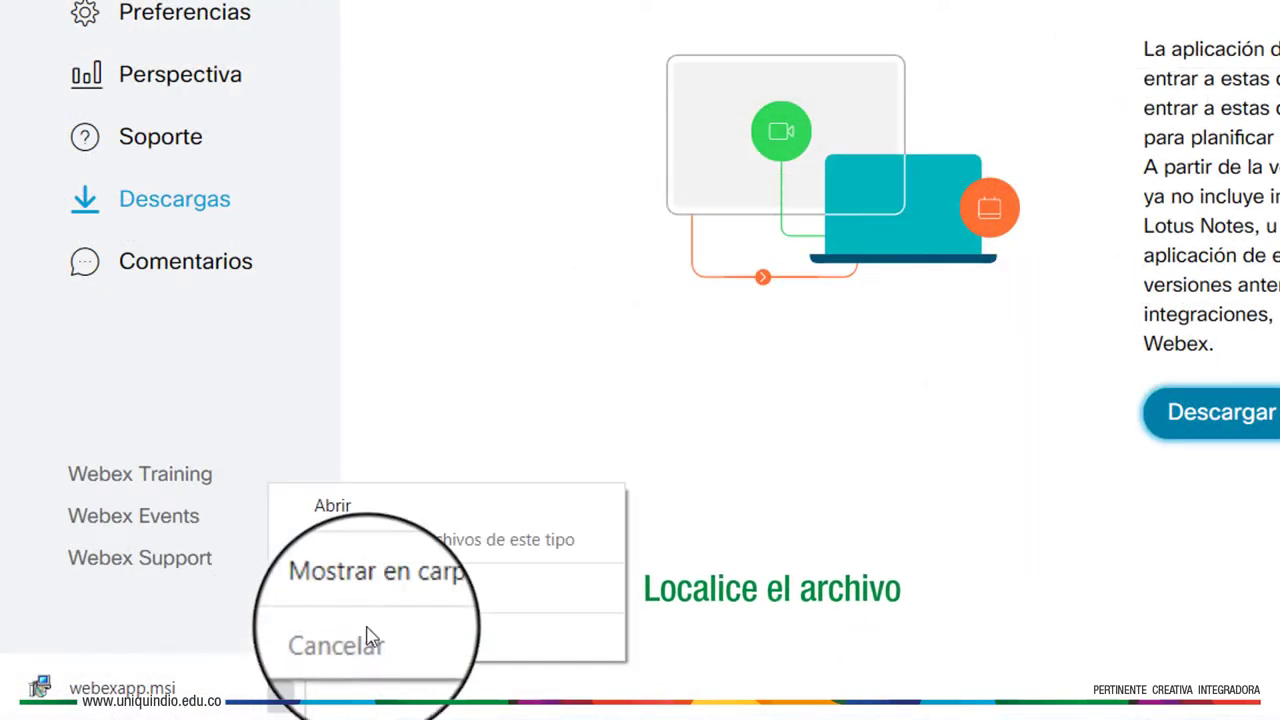
{"action": "left_click", "coordinate": [366, 631]}
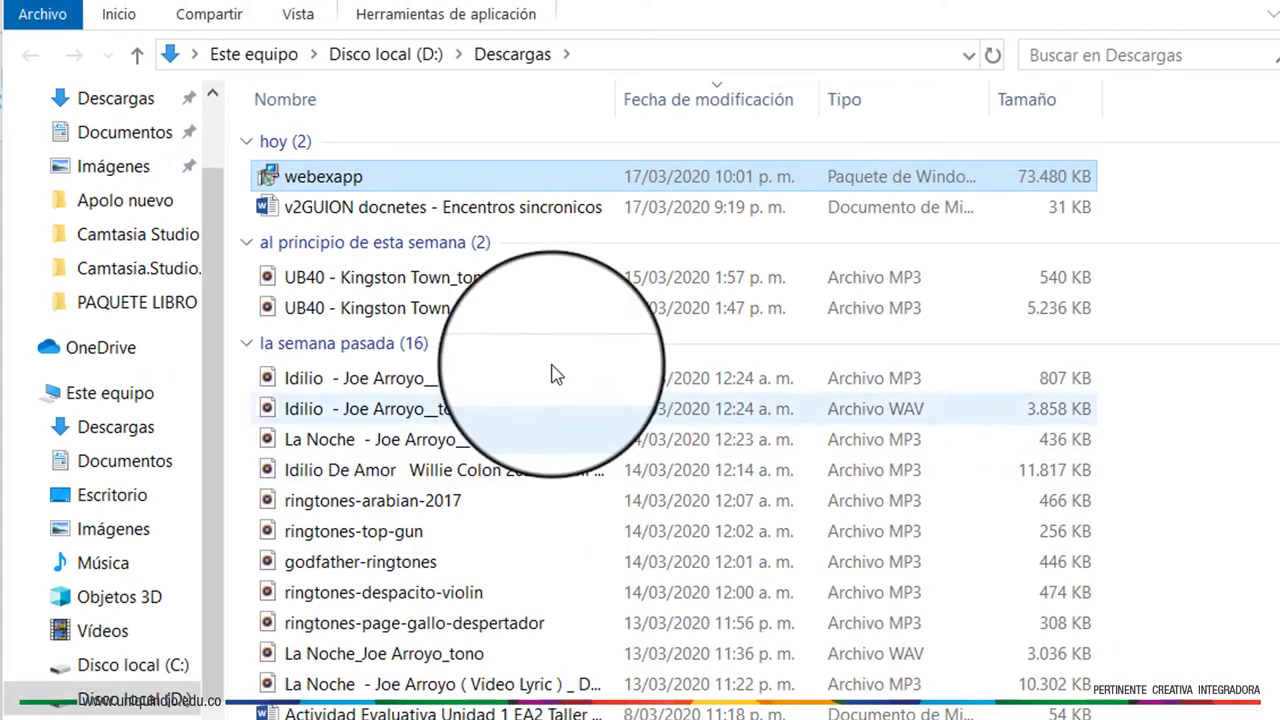
{"action": "right_click", "coordinate": [502, 190]}
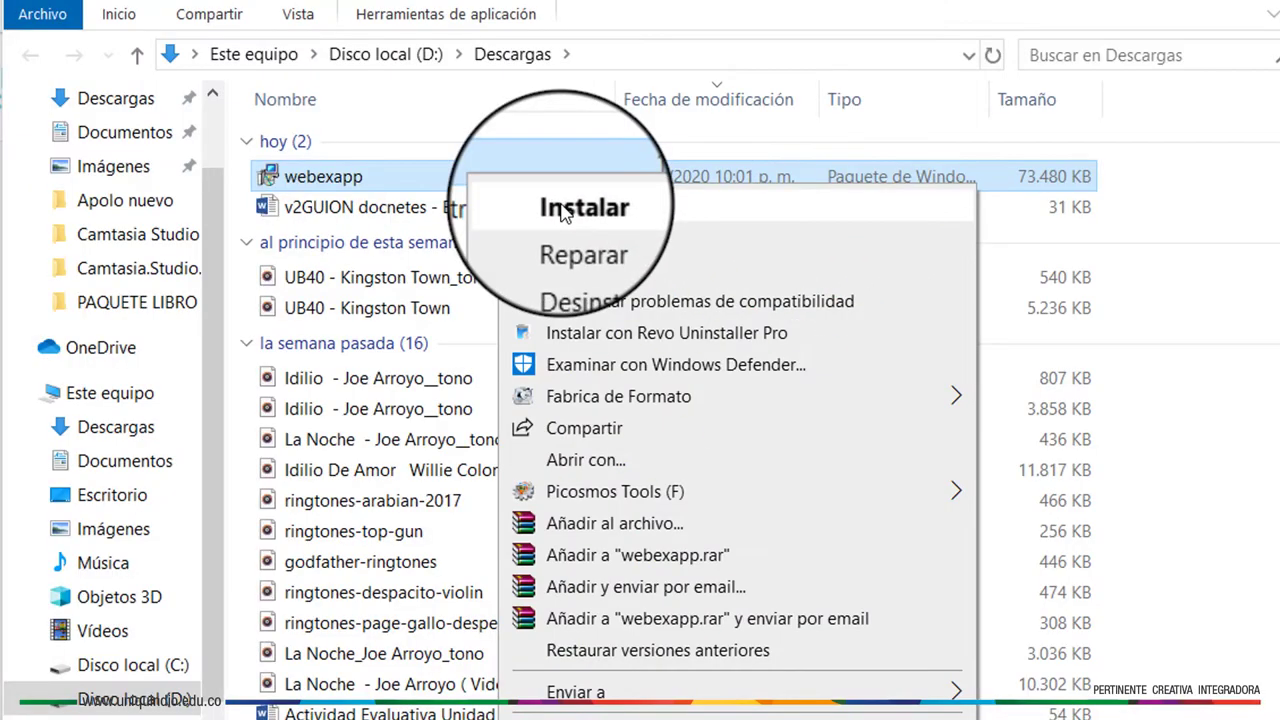
{"action": "left_click", "coordinate": [563, 210]}
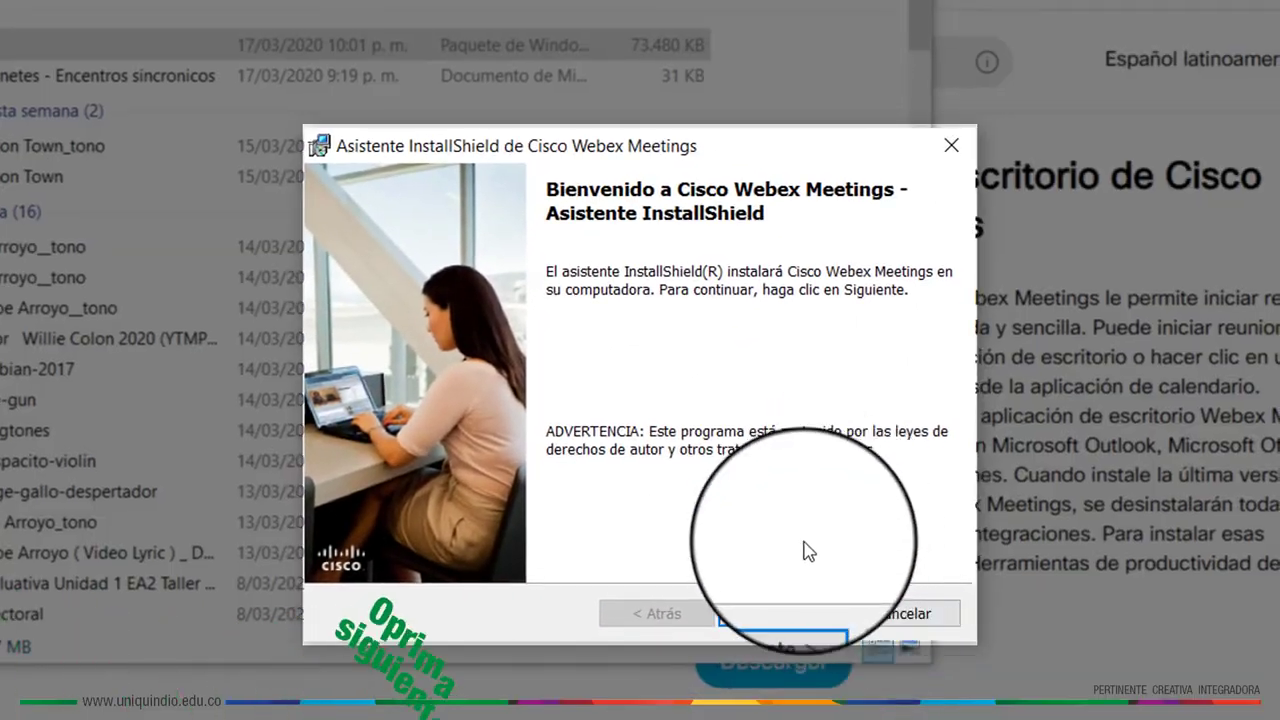
Accept the licence terms, install Cisco Webex Meetings, and finish the InstallShield wizard
{"action": "left_click", "coordinate": [946, 667]}
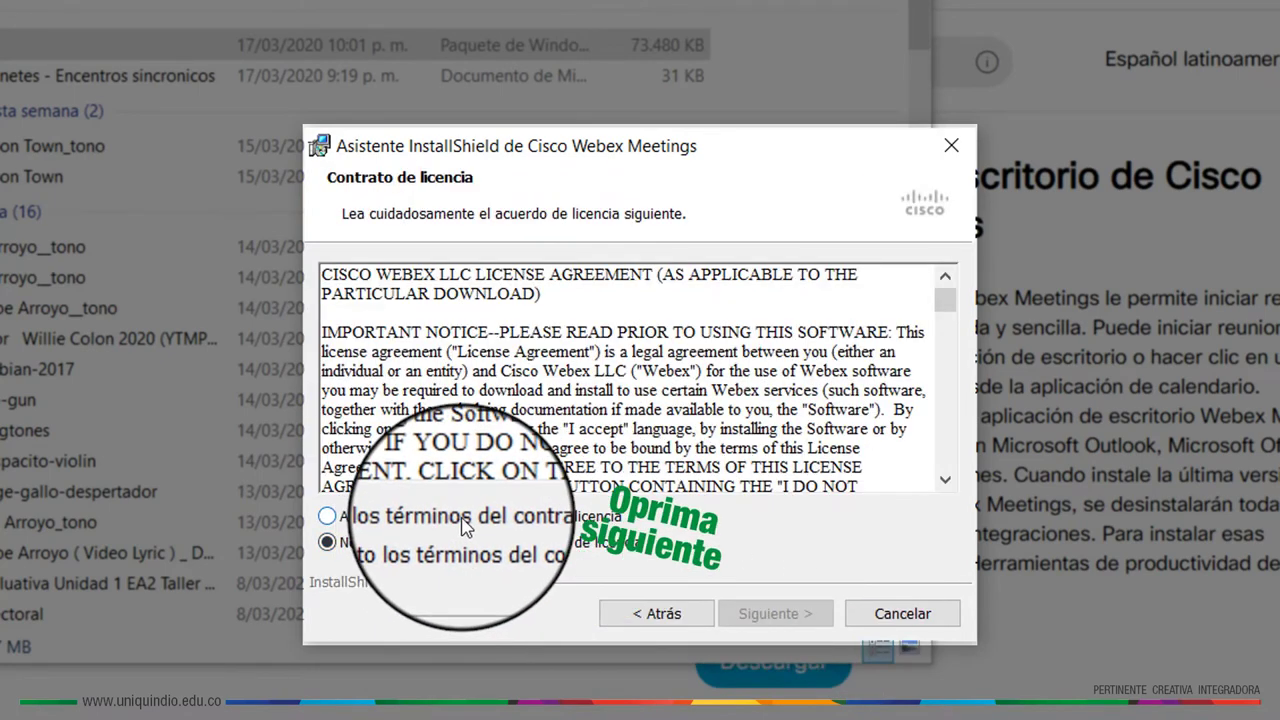
{"action": "left_click", "coordinate": [327, 516]}
{"action": "left_click", "coordinate": [760, 612]}
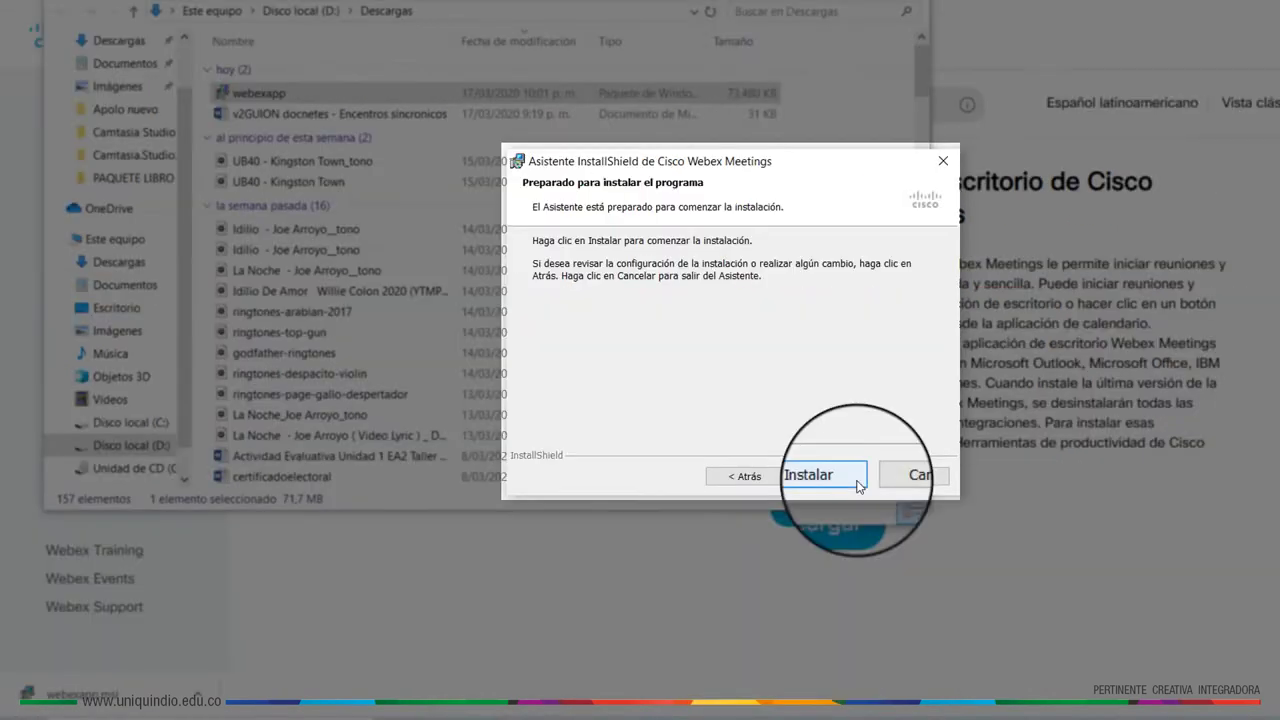
{"action": "left_click", "coordinate": [776, 606]}
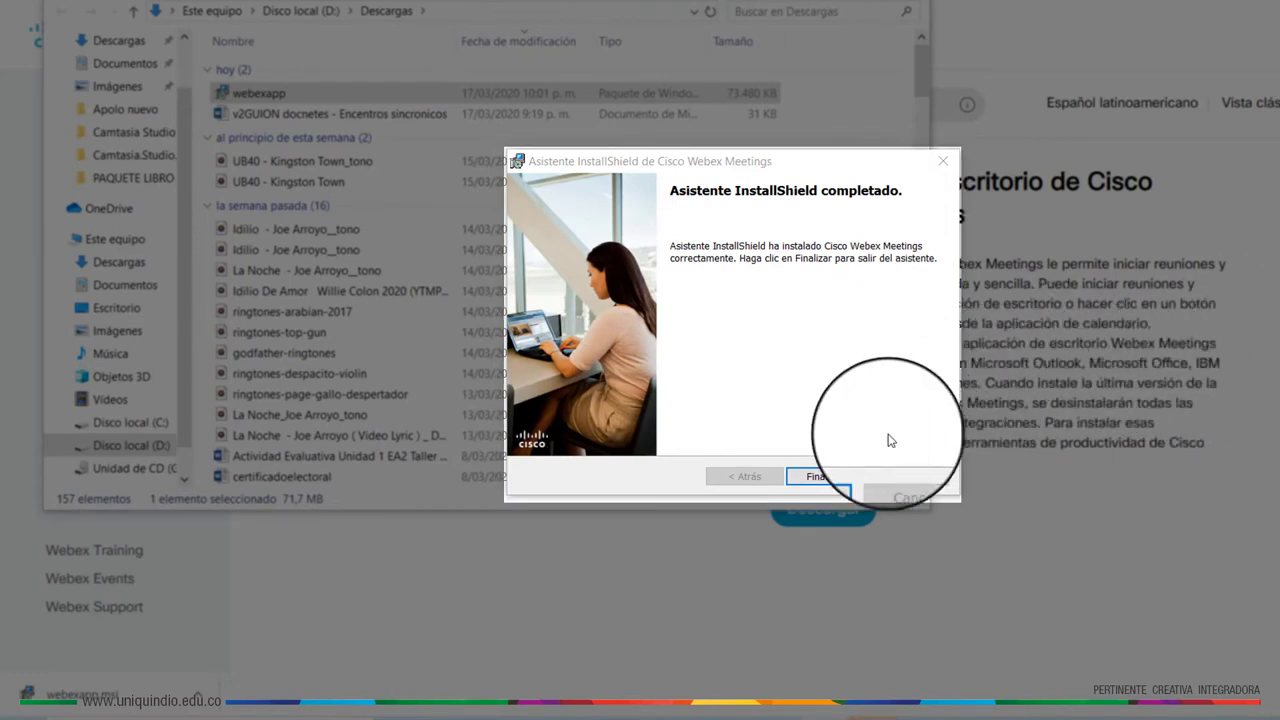
{"action": "left_click", "coordinate": [857, 484]}
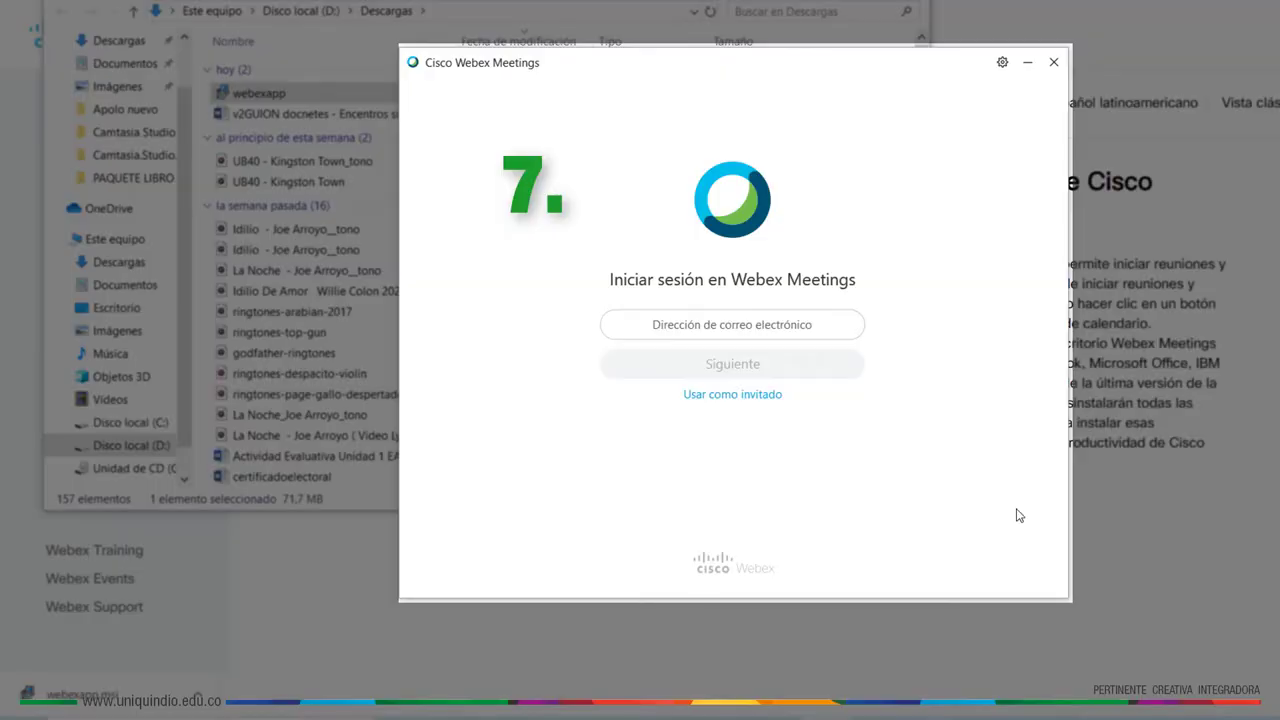
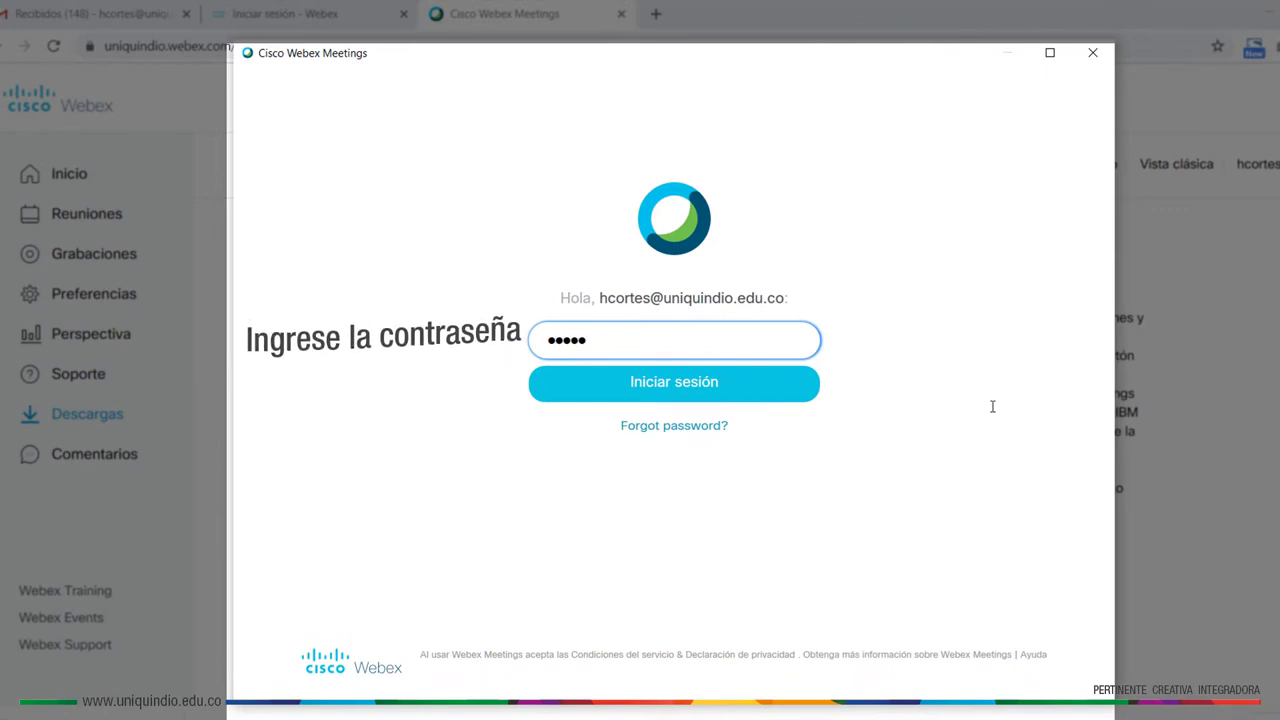
Sign in with the university account's e-mail address and password
{"action": "type", "text": "••"}
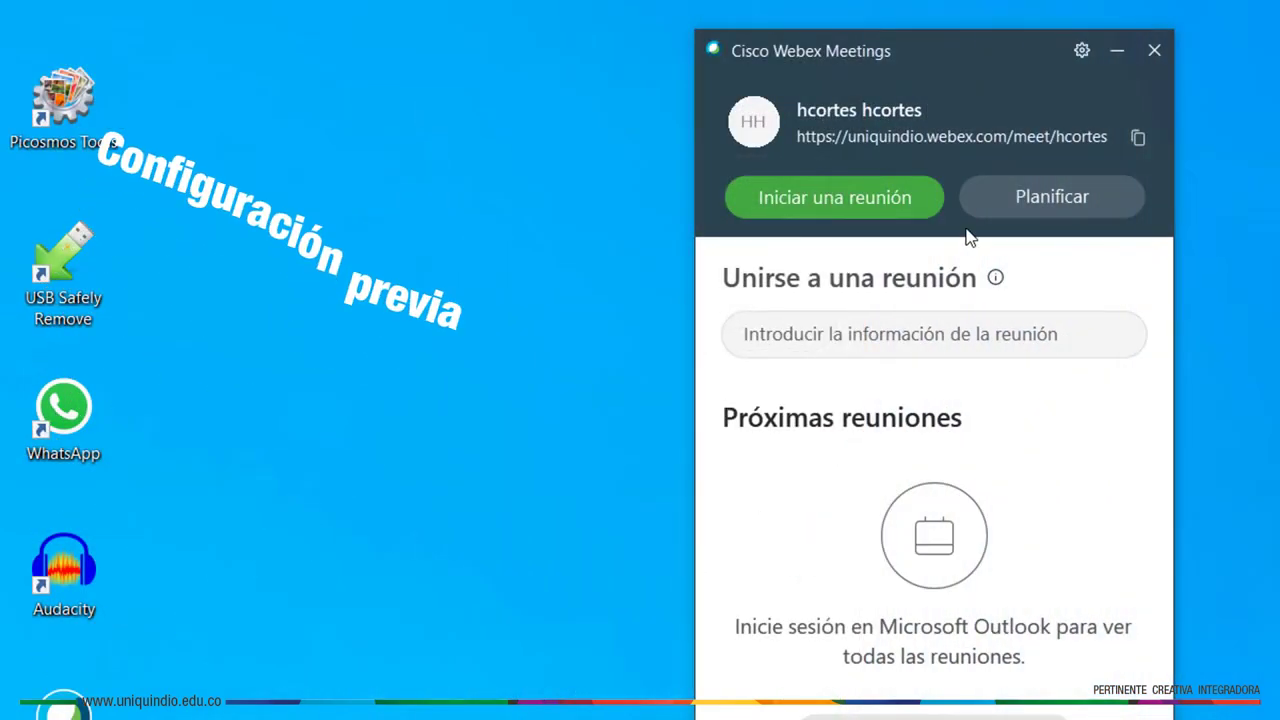
Open Preferencias from the gear menu at Opciones para unirse a la reunión
{"action": "left_click", "coordinate": [1075, 56]}
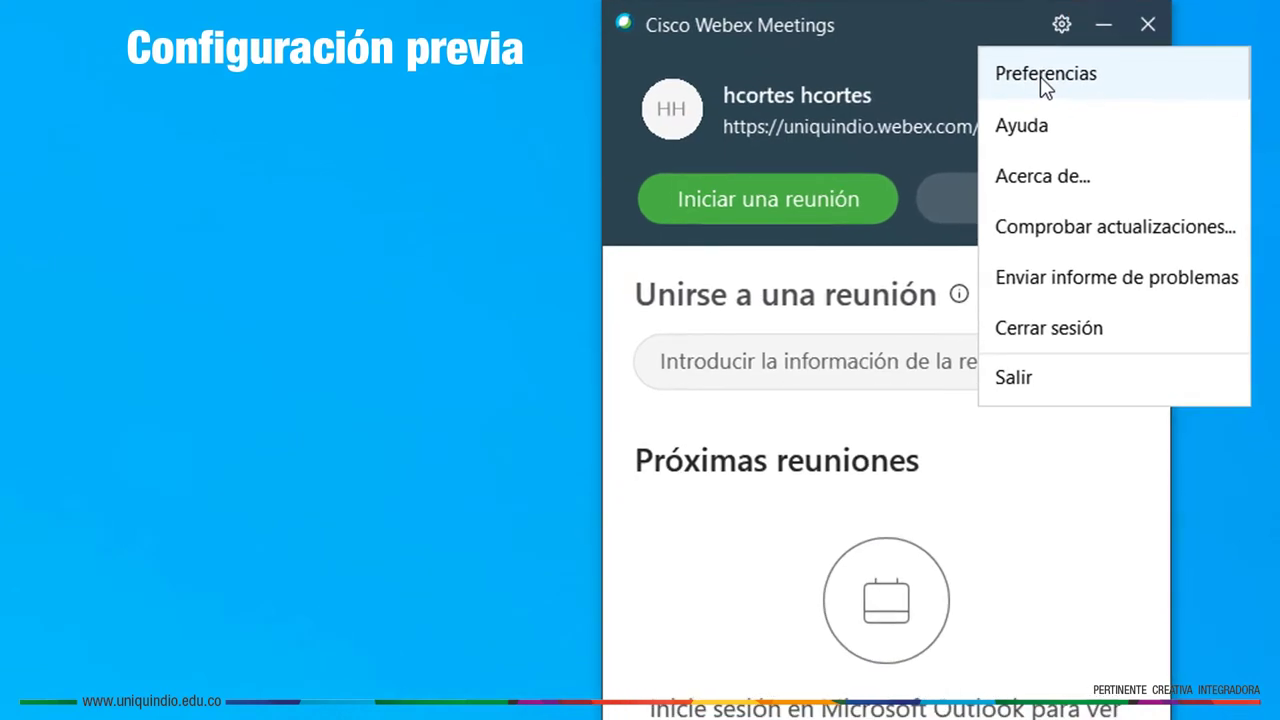
{"action": "left_click", "coordinate": [1040, 76]}
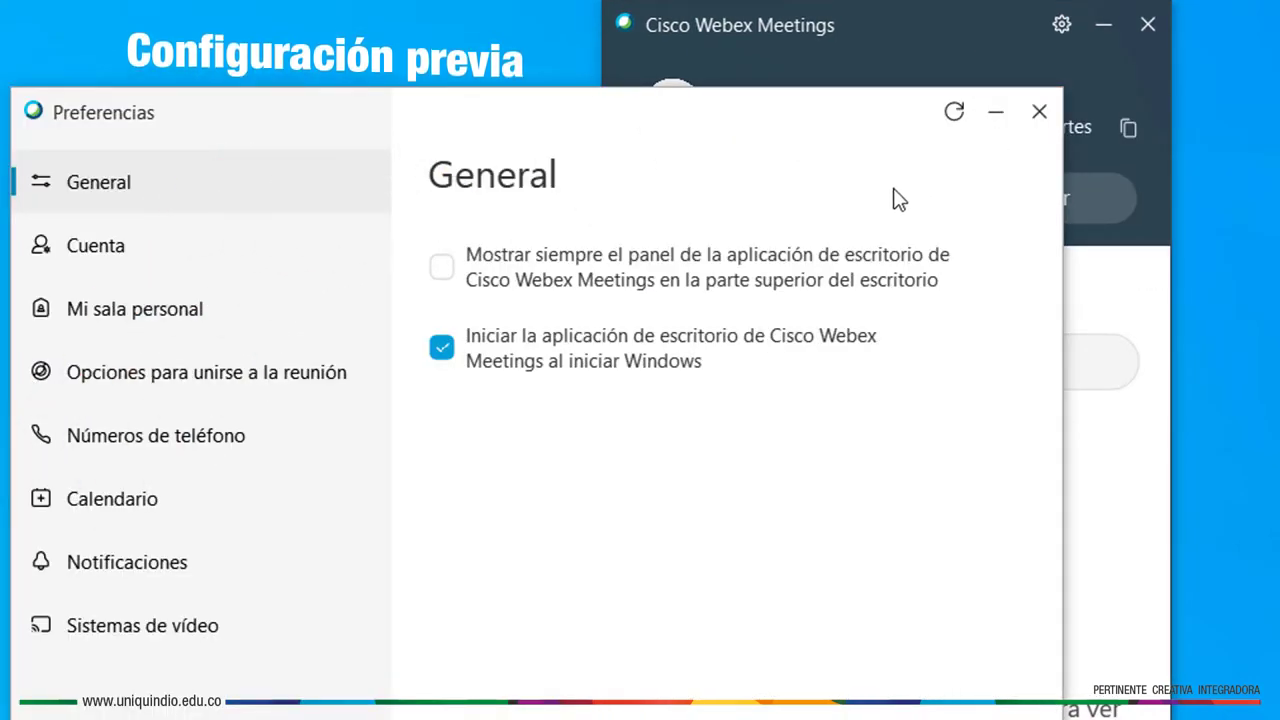
{"action": "left_click", "coordinate": [325, 390]}
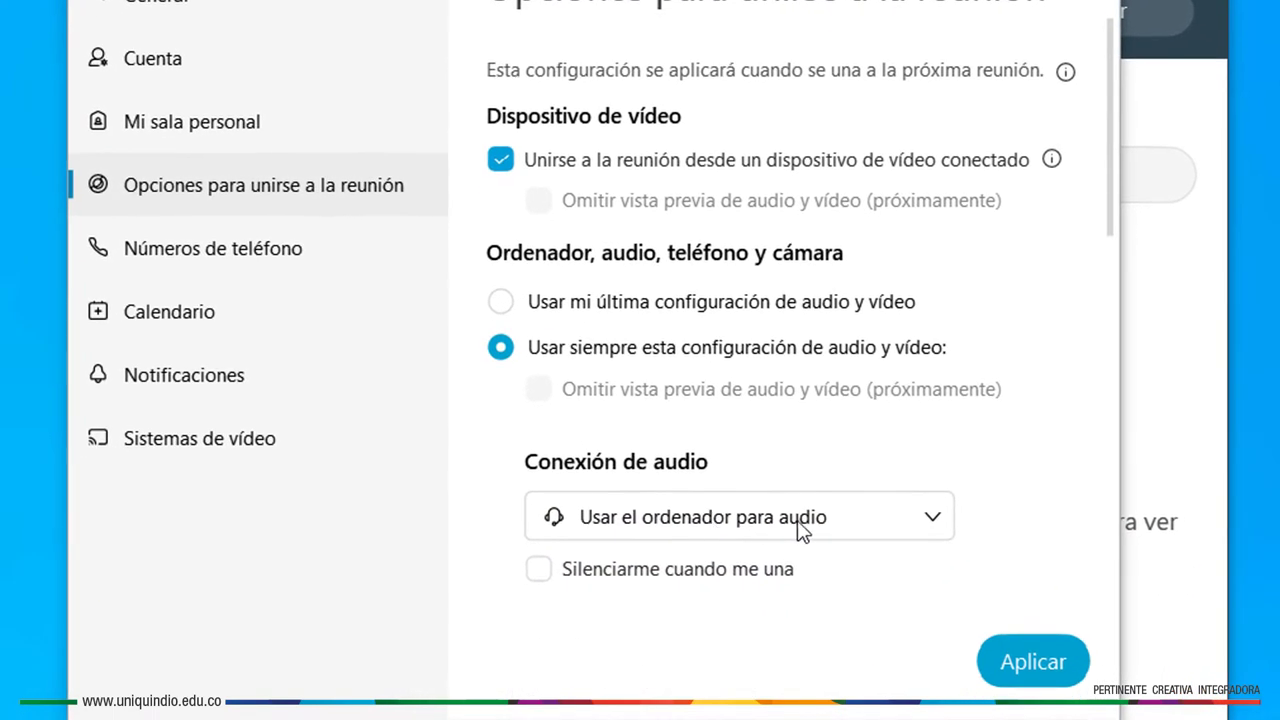
Keep computer audio as the audio connection and set the microphone to Usar configuración del sistema
{"action": "left_click", "coordinate": [932, 520]}
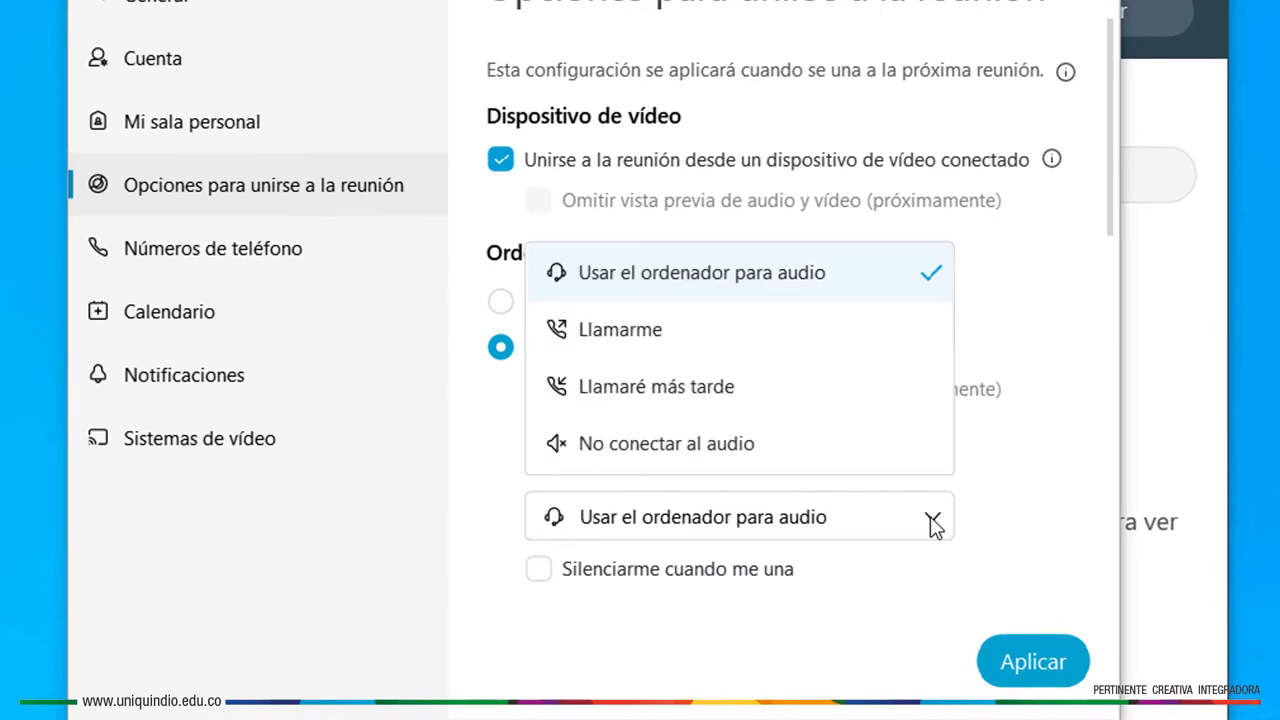
{"action": "left_click", "coordinate": [880, 287]}
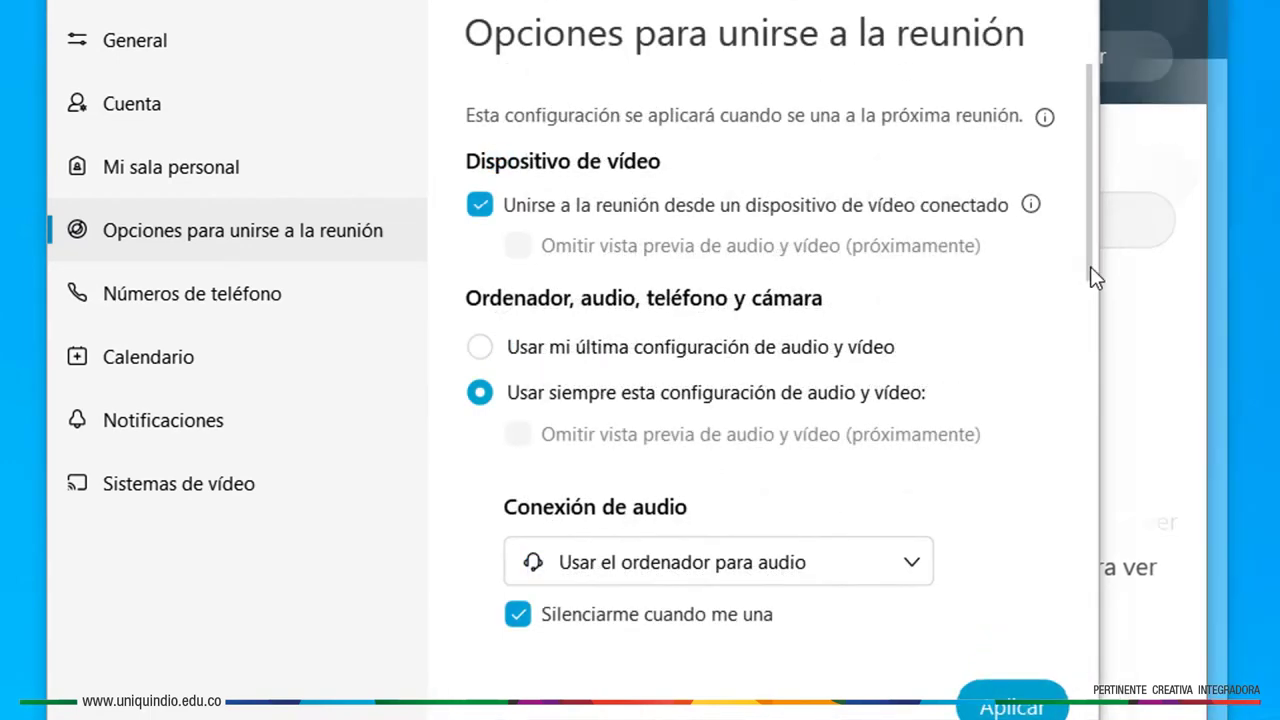
{"action": "scroll", "coordinate": [1110, 245], "scroll_direction": "down", "scroll_amount": 5}
{"action": "scroll", "coordinate": [1113, 390], "scroll_direction": "down", "scroll_amount": 2}
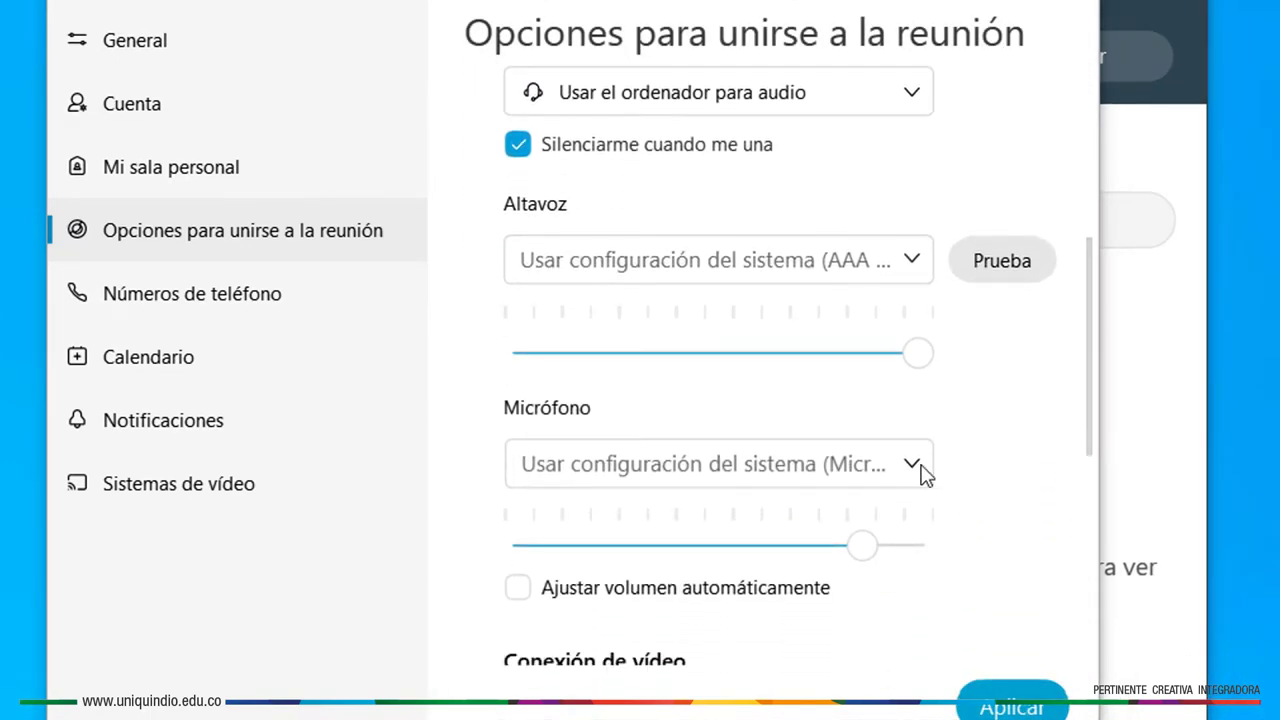
{"action": "left_click", "coordinate": [912, 466]}
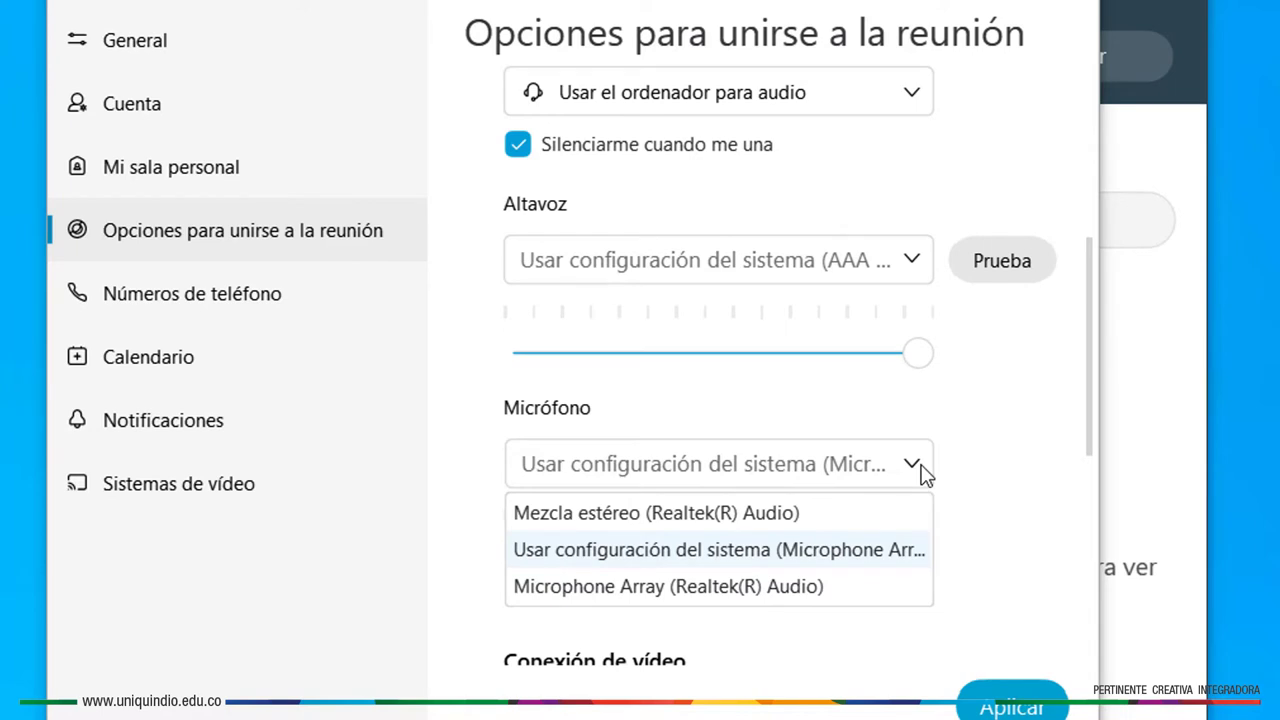
{"action": "left_click", "coordinate": [900, 551]}
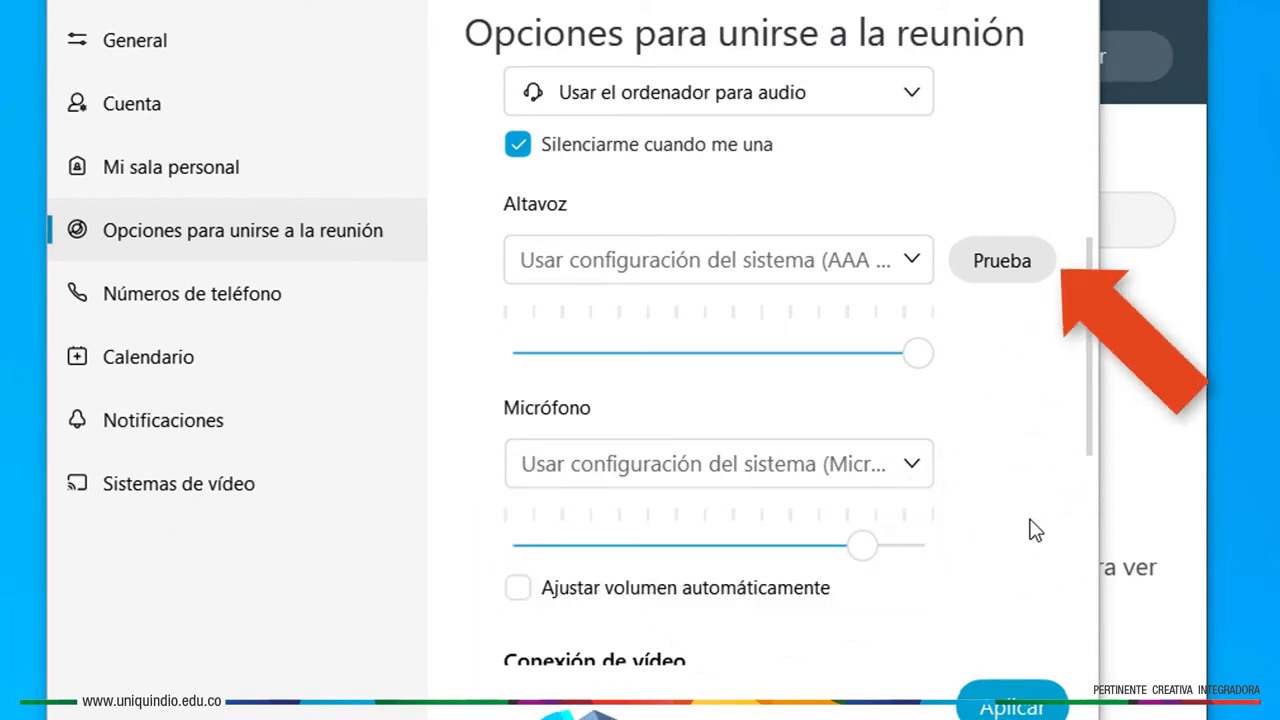
{"action": "left_click_drag", "start_coordinate": [1088, 431], "coordinate": [1051, 592]}
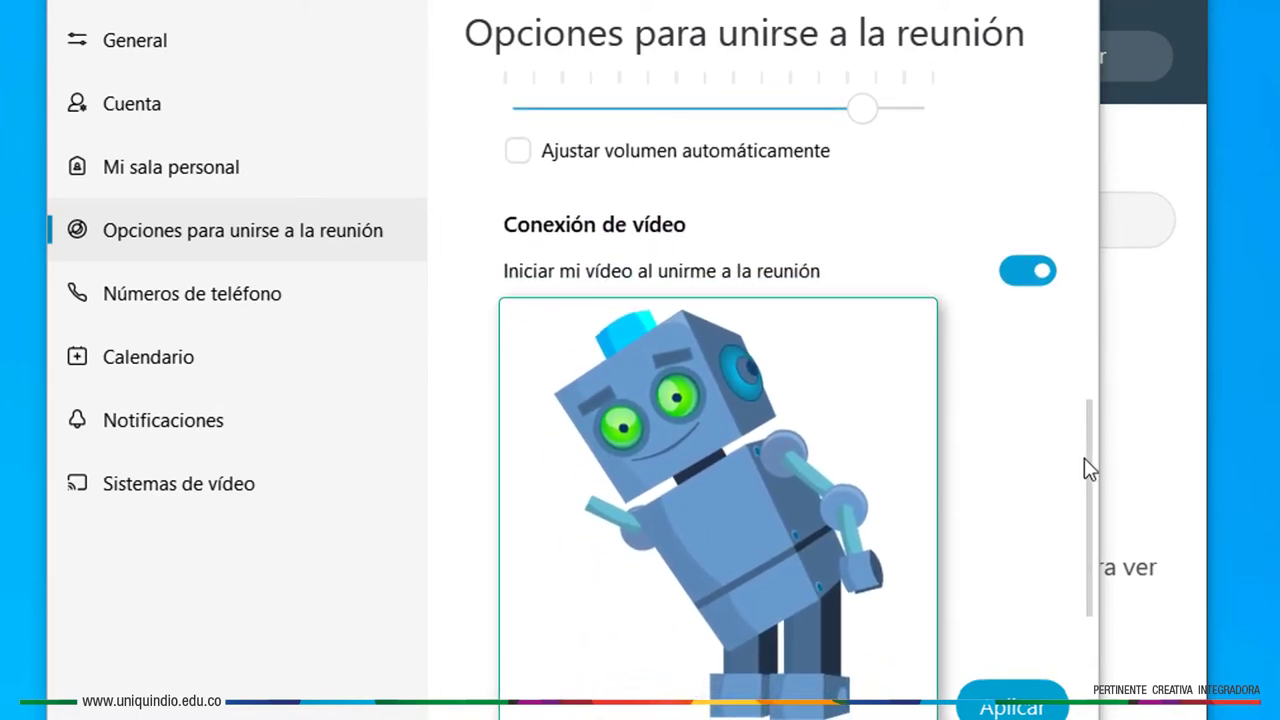
Scroll to Conexión de vídeo to confirm the HP TrueVision HD Camera starts on joining
{"action": "left_click_drag", "start_coordinate": [1089, 406], "coordinate": [1089, 468]}
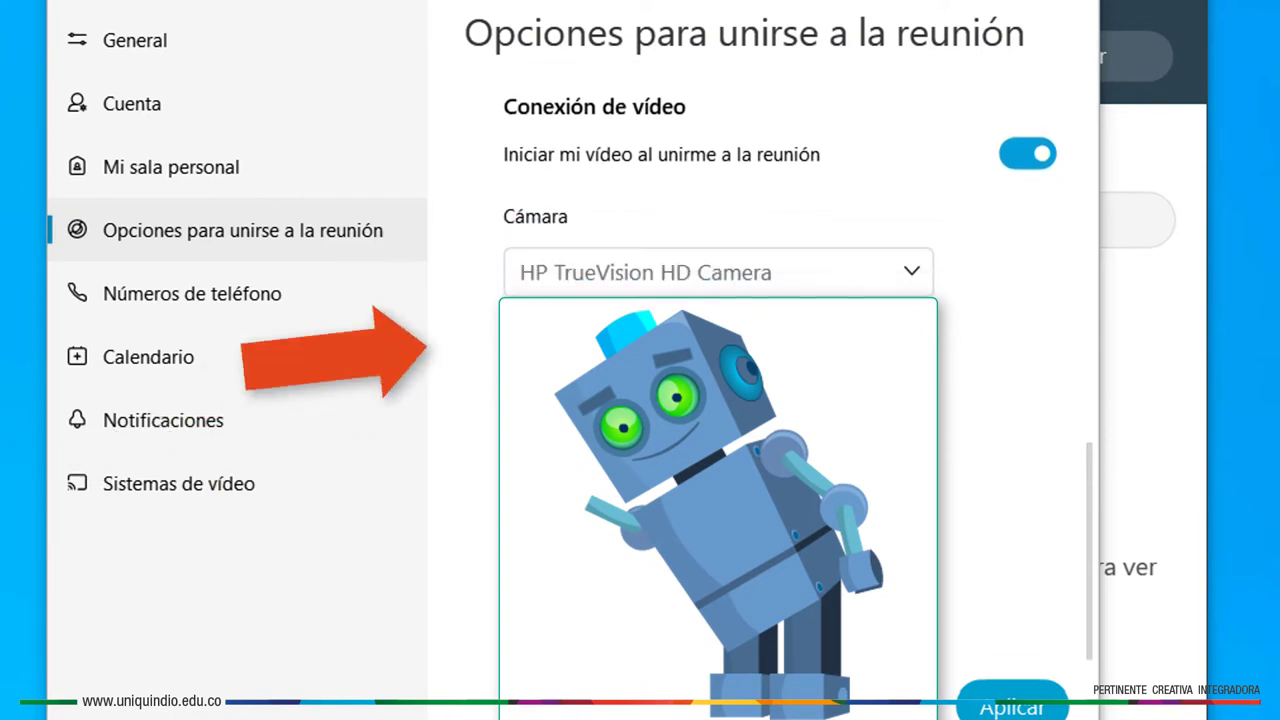